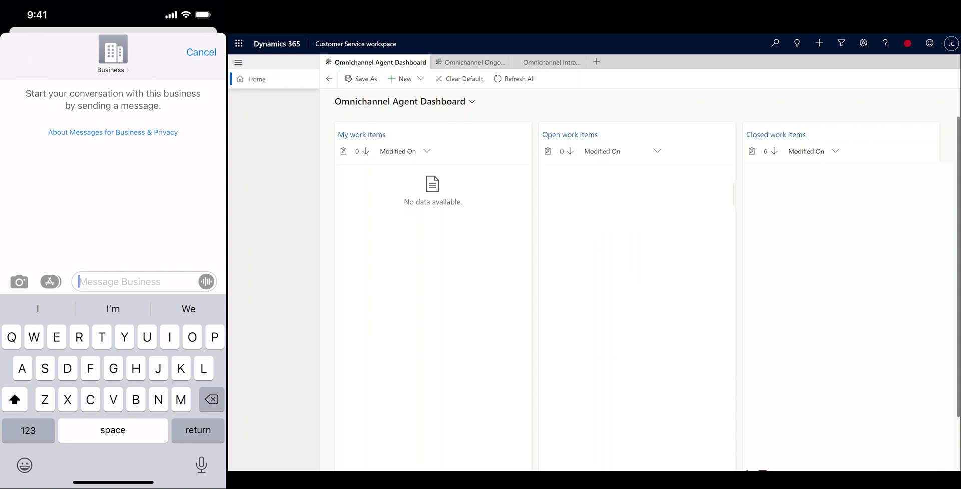
- Start the customer's conversation with the business on the phone by sending "Hello"
type("Hello")
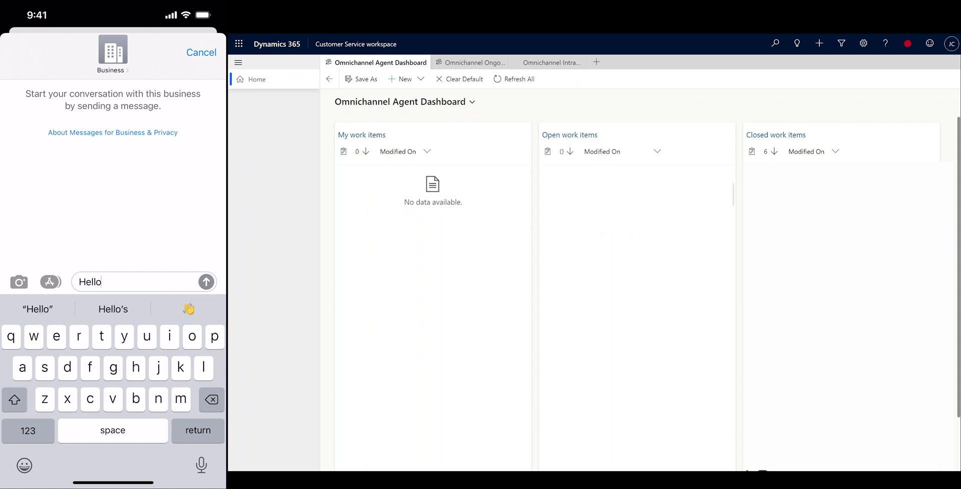
left_click(205, 282)
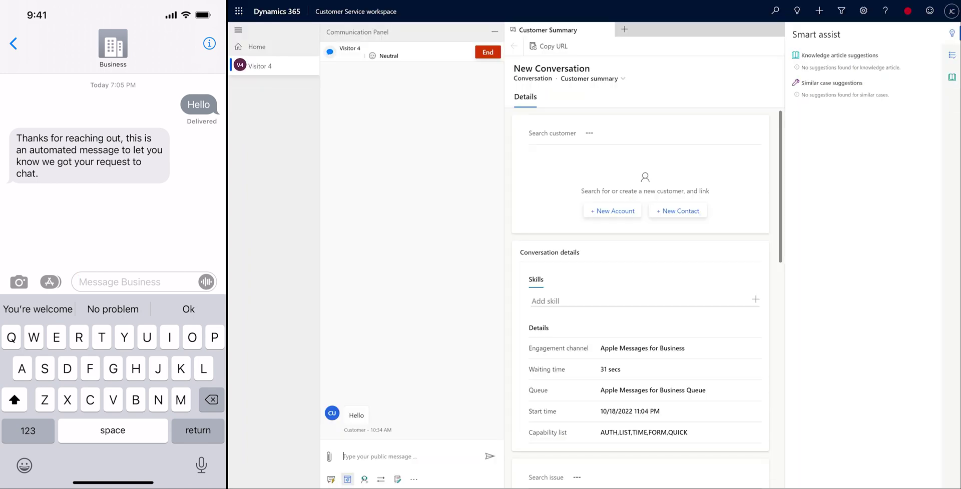
- Send the customer the greeting quick reply, followed by the Menu Options rich message
type("/rm")
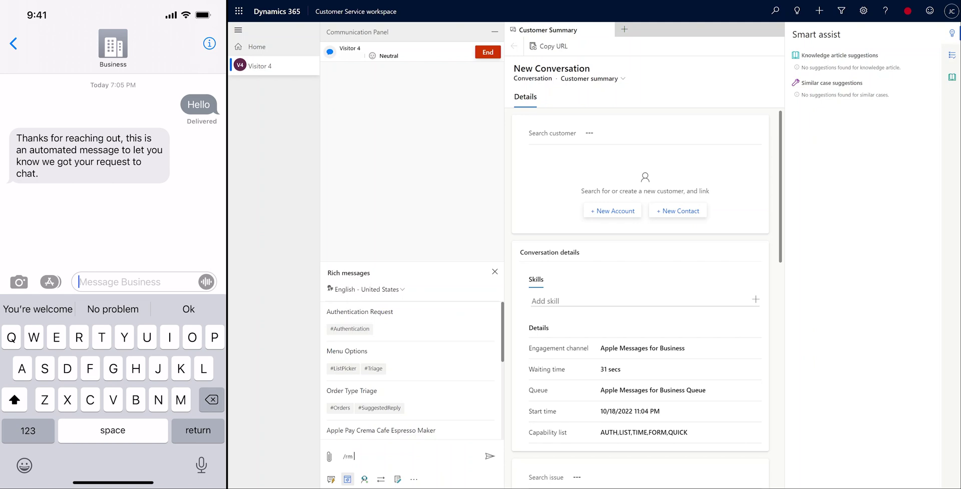
left_click(410, 361)
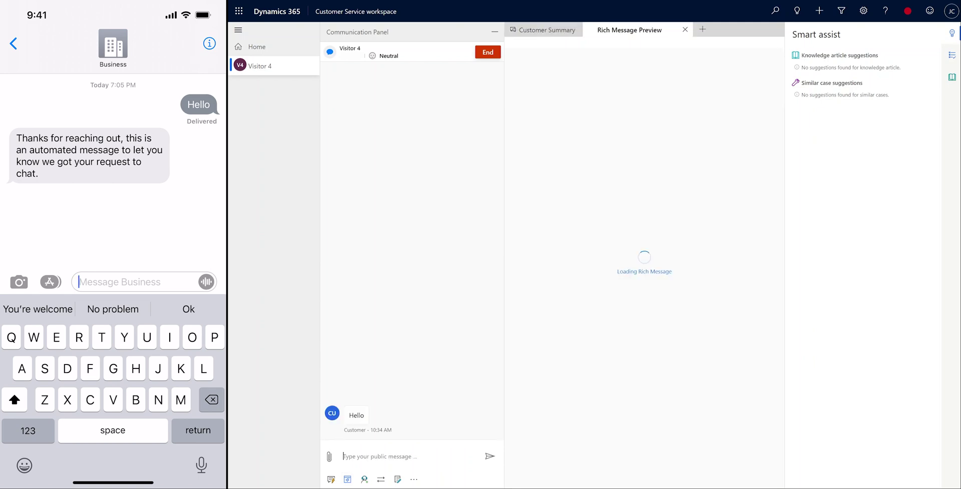
left_click(331, 479)
type("hi")
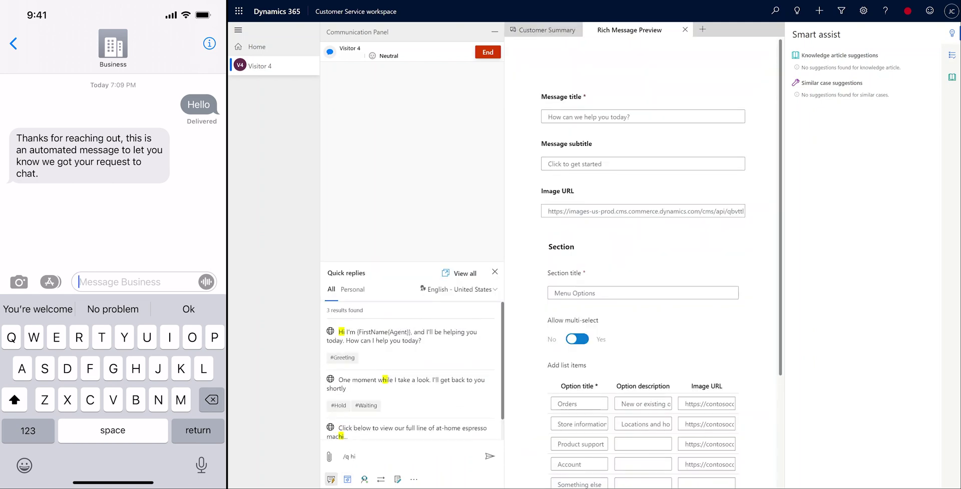
key("Return")
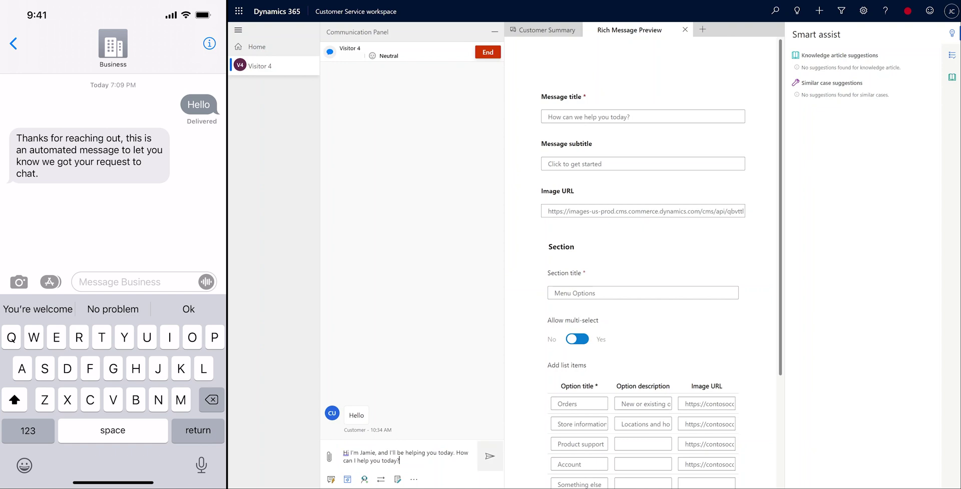
key("Return")
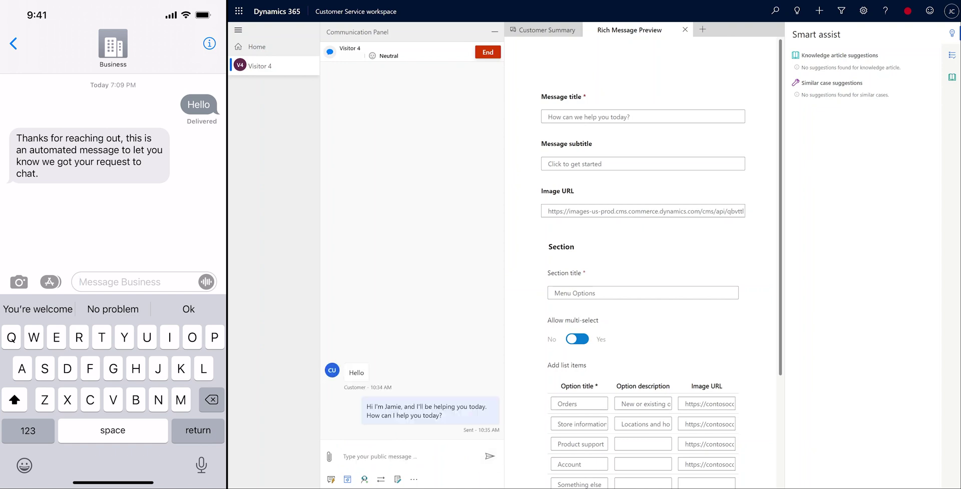
scroll(642, 263, "down", 3)
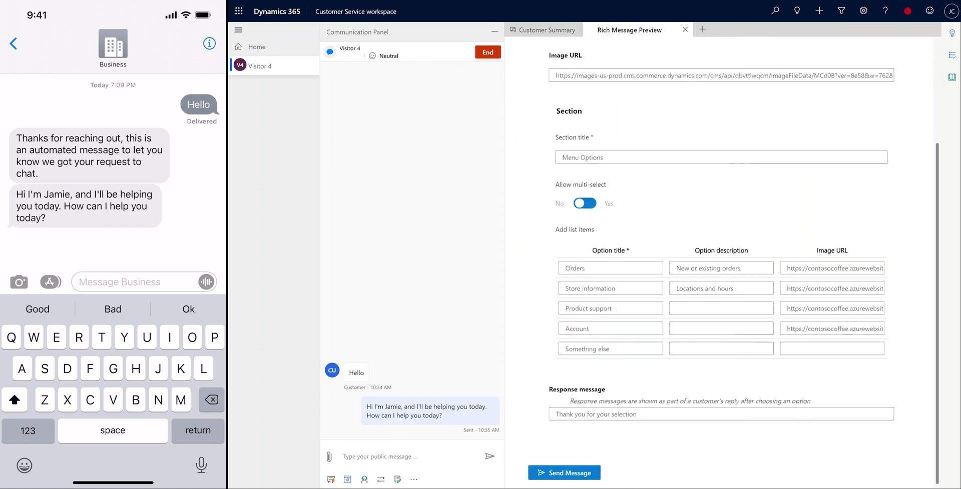
left_click(564, 470)
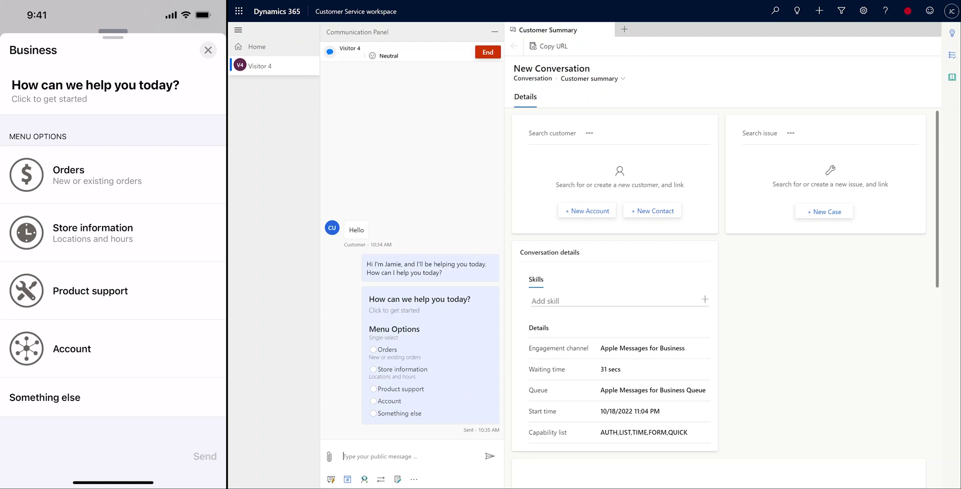
- Answer the phone's help menu with Orders, and send the Order Type Triage rich message from the agent side
left_click(113, 174)
left_click(204, 456)
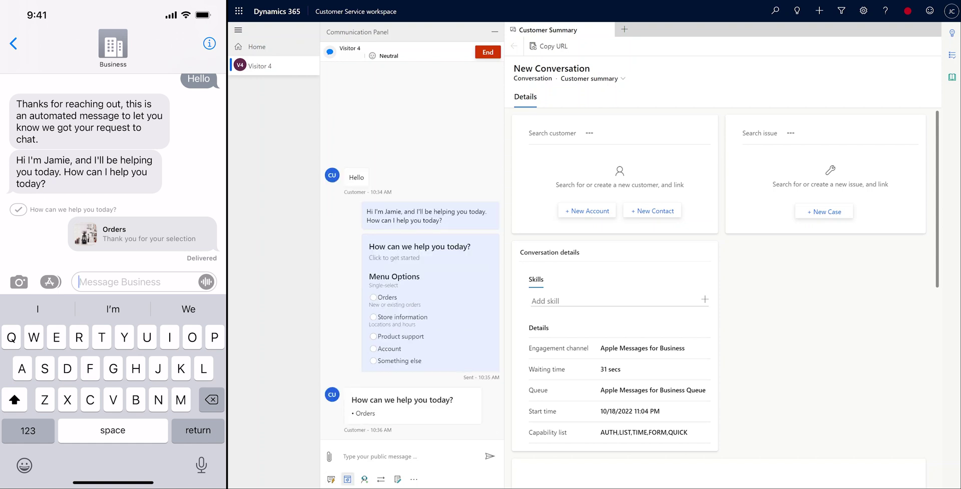
type("/rm")
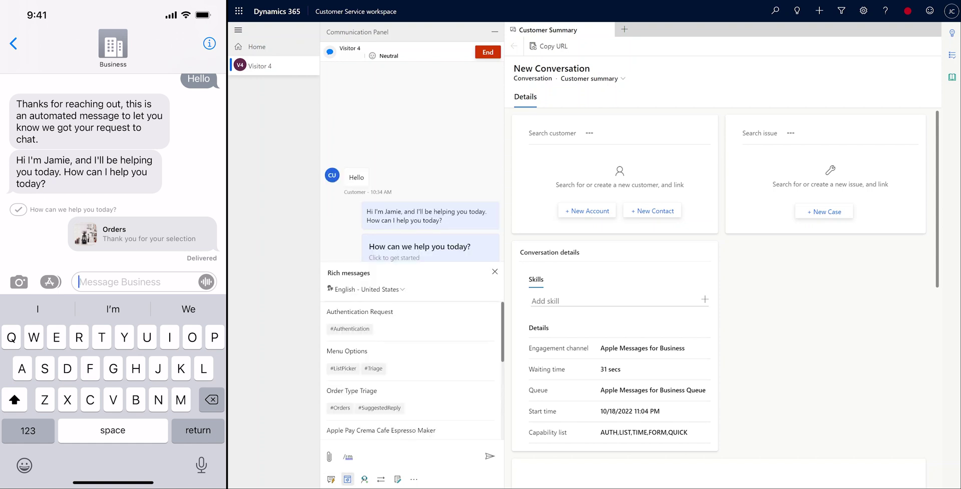
left_click(410, 400)
left_click(489, 456)
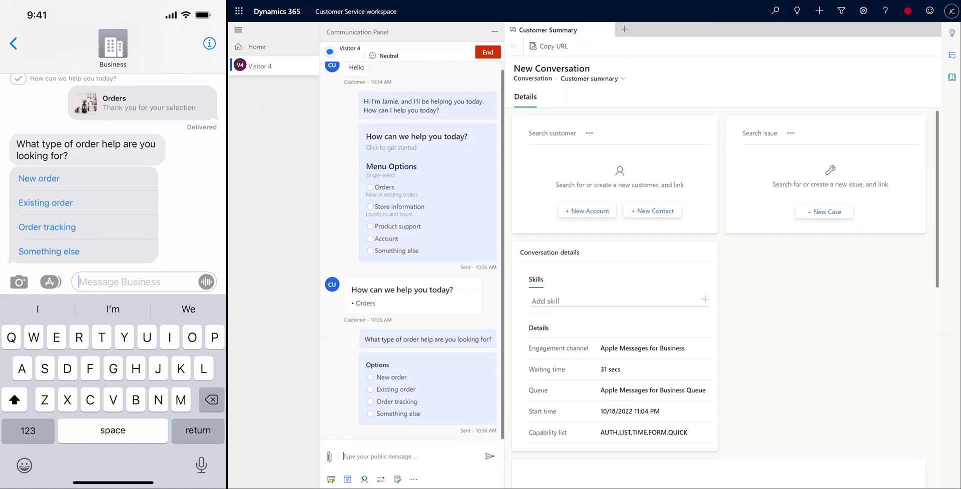
- Choose New order as the customer, and send the Authentication Request rich message with its account verification text from the agent side
left_click(39, 178)
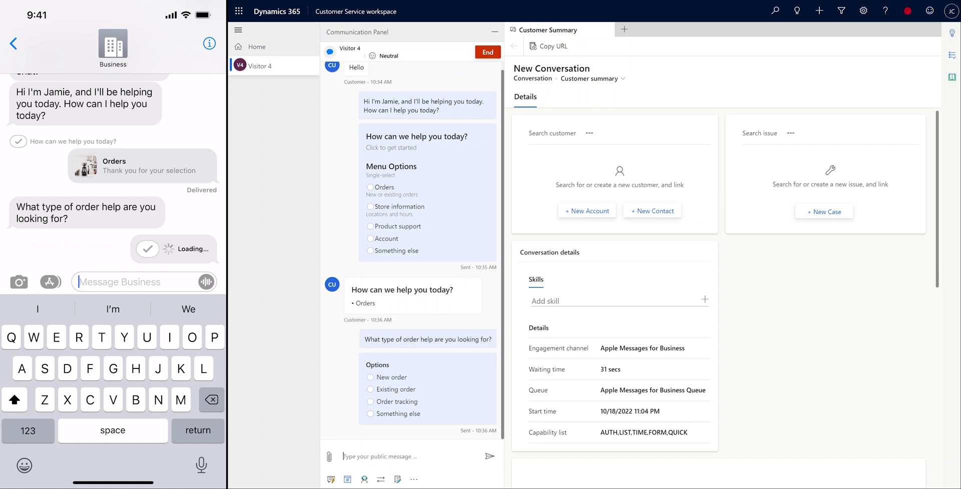
type("/rm")
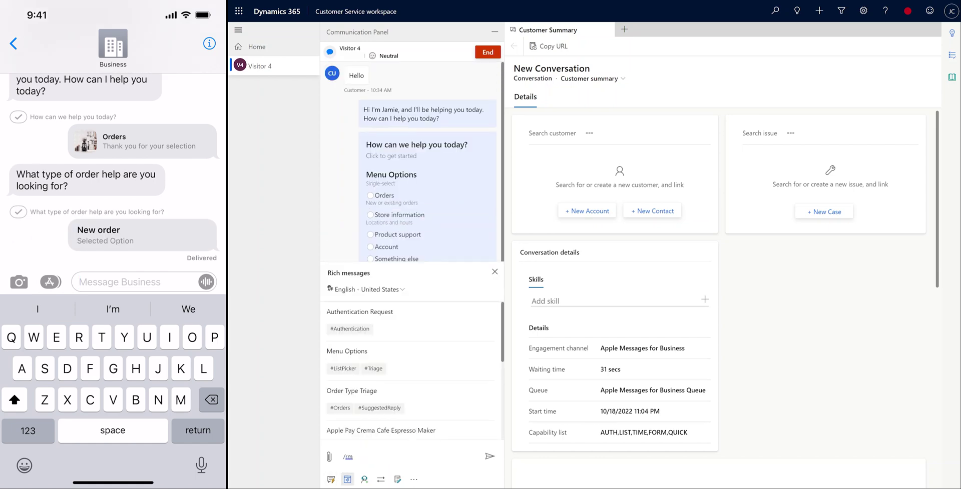
type(" #auth")
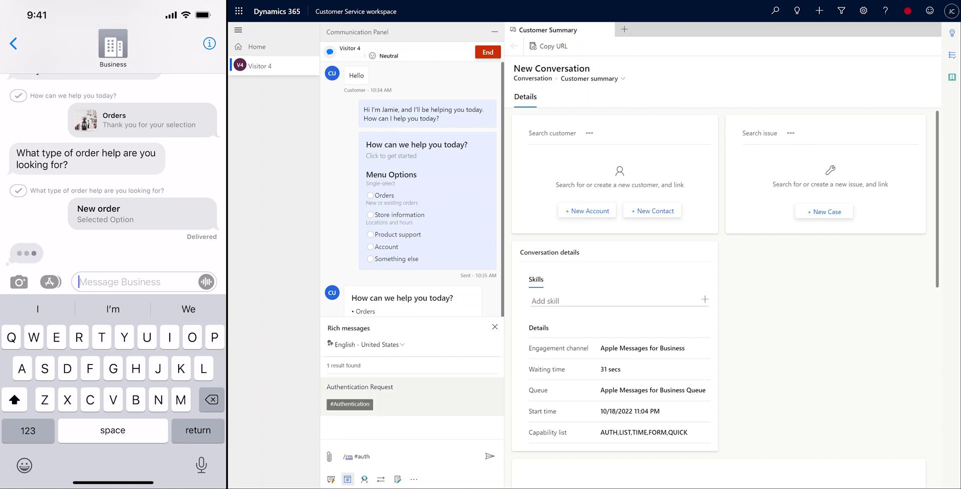
key("Return")
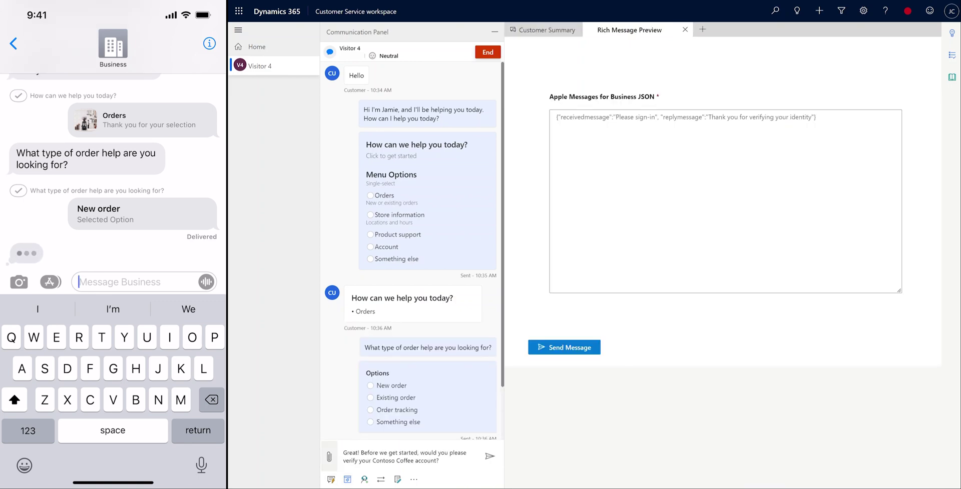
key("Return")
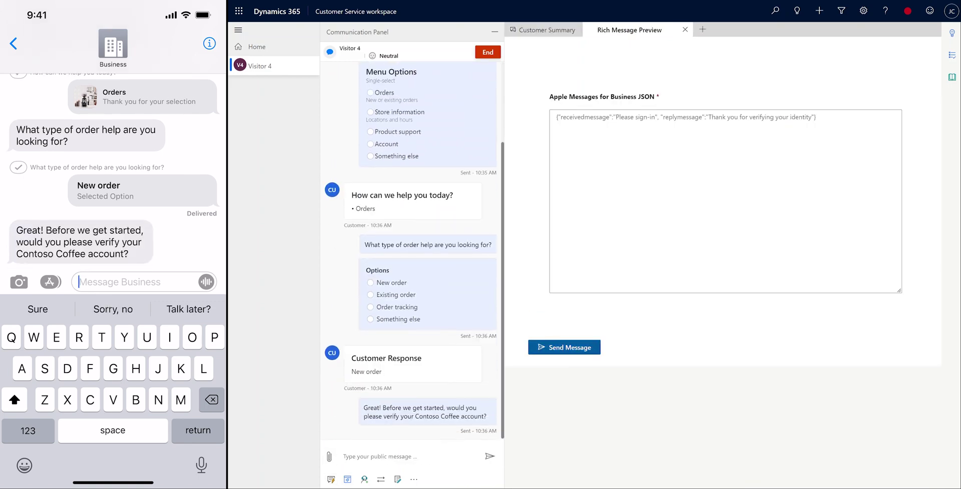
key("Return")
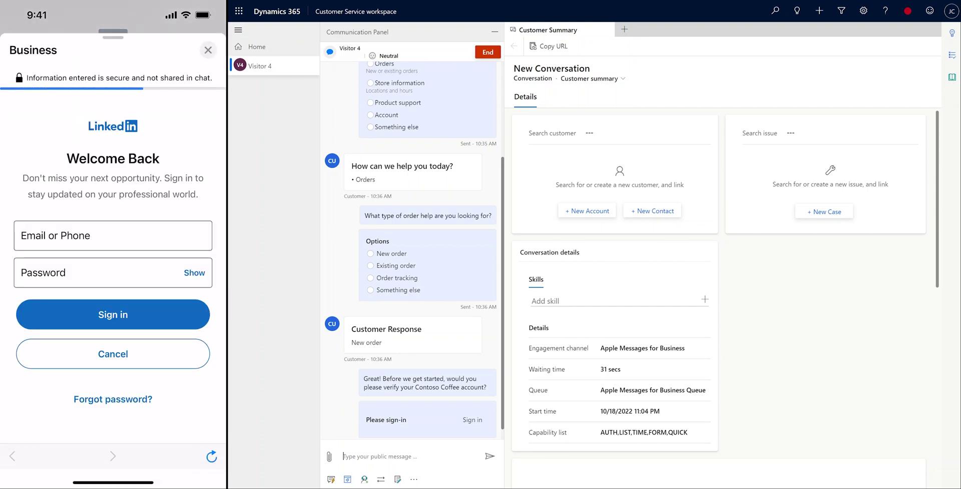
- Sign in on the customer's LinkedIn page to verify the account
left_click(112, 236)
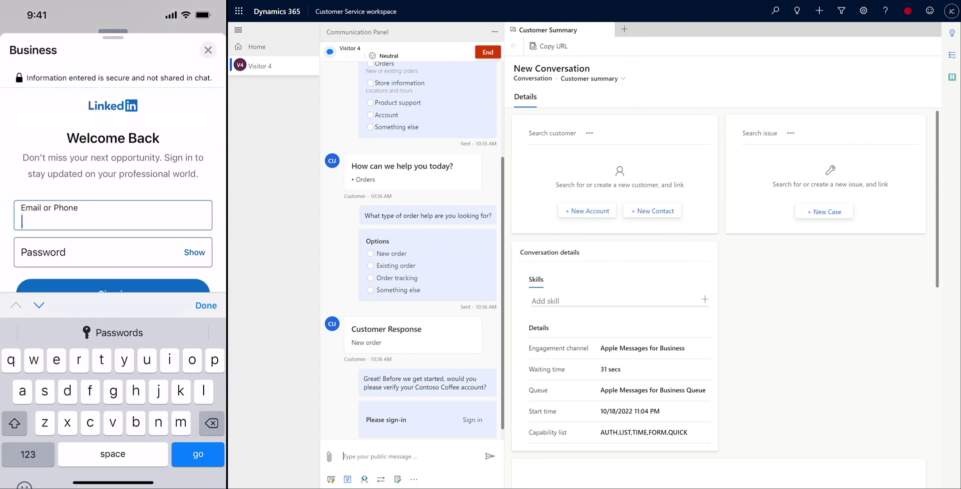
left_click(112, 308)
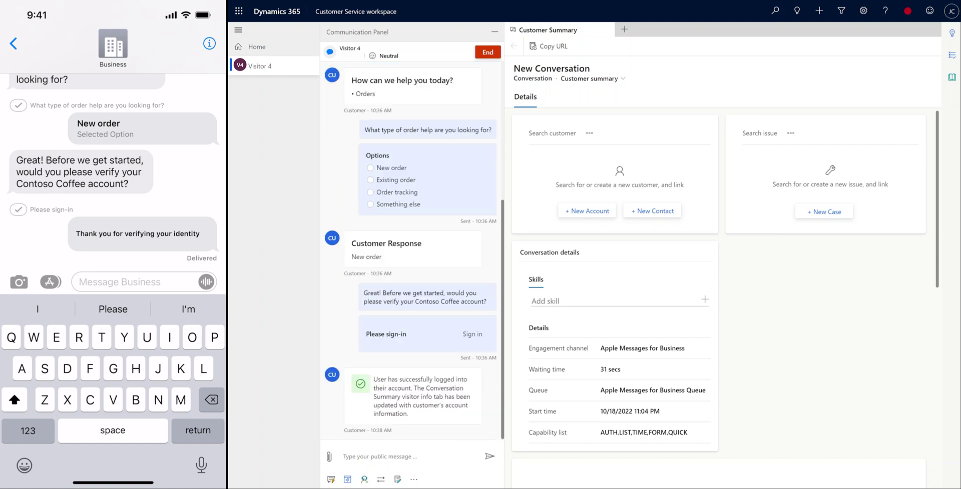
- Check the customer's authentication details and send "Thanks for verifying your account. What can I help you find today?"
scroll(720, 299, "down", 3)
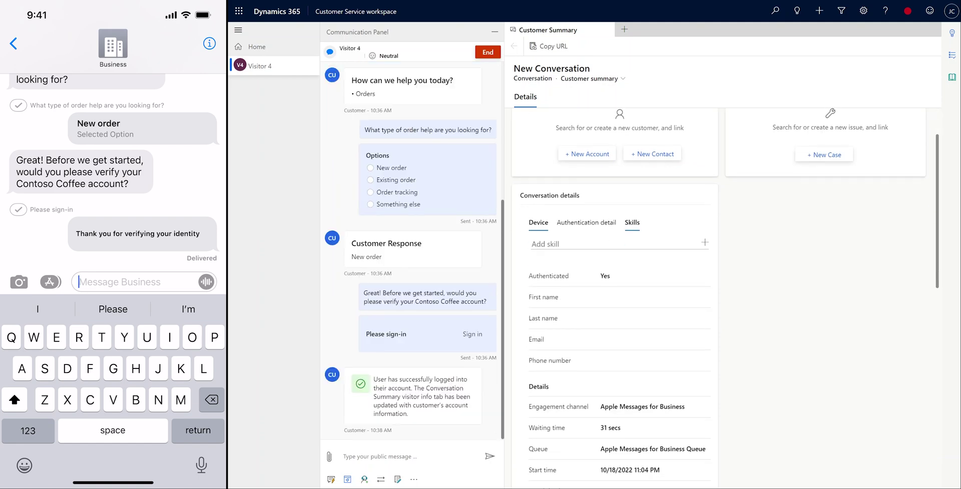
scroll(721, 299, "up", 2)
scroll(721, 298, "up", 1)
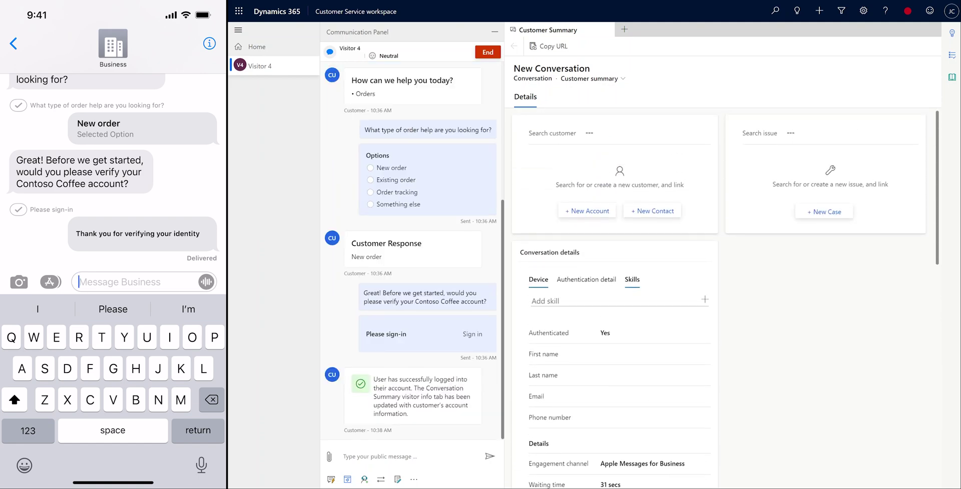
scroll(726, 300, "down", 3)
type("Thanks for verifying your account. What can I help you find today?")
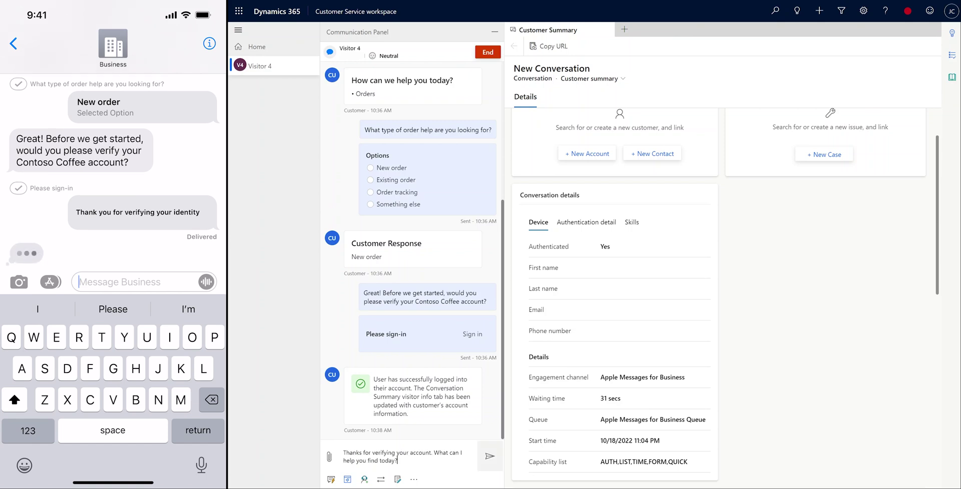
key("Return")
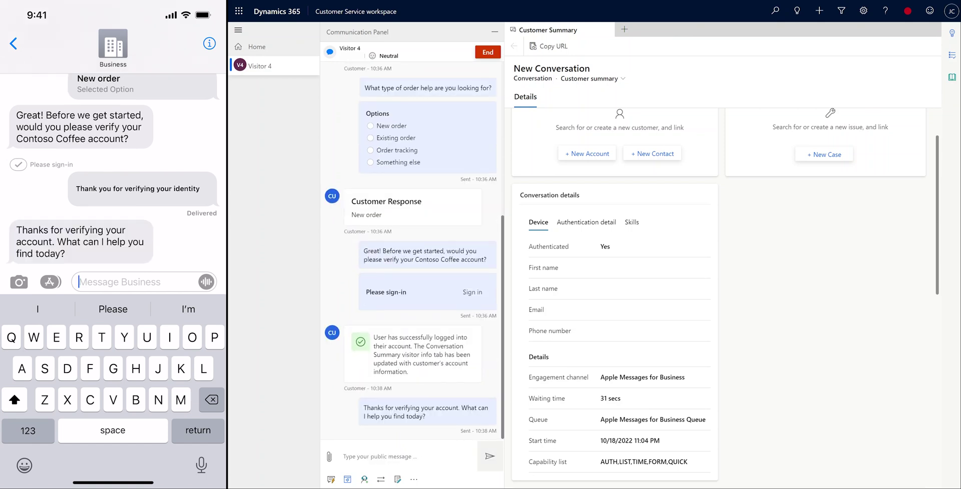
- Send from the phone "I’m looking for a home espresso maker for my partner’s birthday. But I don’t know which model to get"
type("I’m looking for a home espresso maker for my partner’s birthday. But I don’t know which model to get")
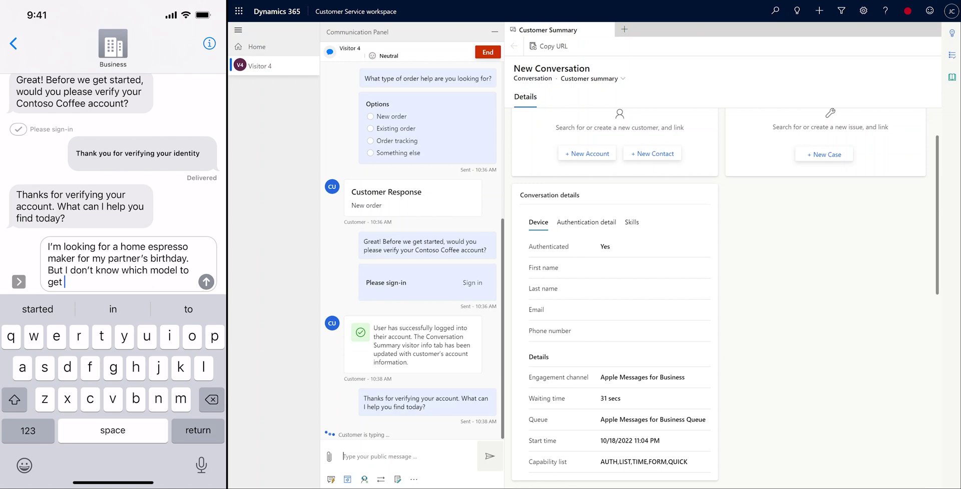
left_click(206, 282)
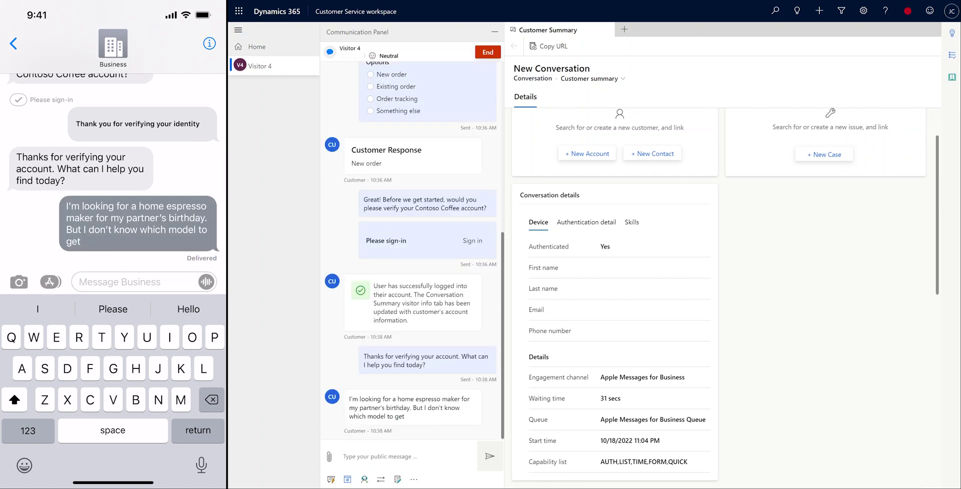
- Send the customer the quick reply asking for features and preferences, plus the Espresso Machine Preferences form
left_click(330, 480)
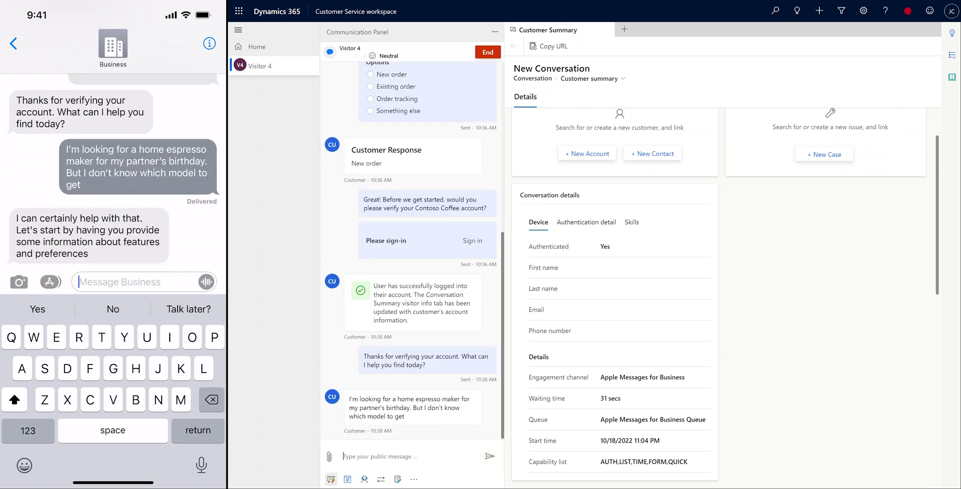
left_click(347, 479)
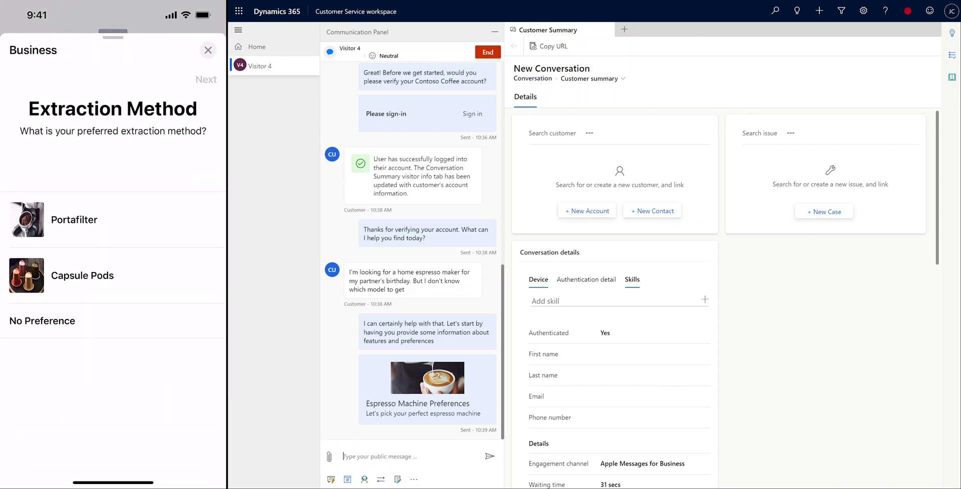
- In the customer's preferences form, choose Portafilter as extraction method and 3-4 drinks as the number of espresso drinks per day
left_click(113, 220)
left_click(206, 79)
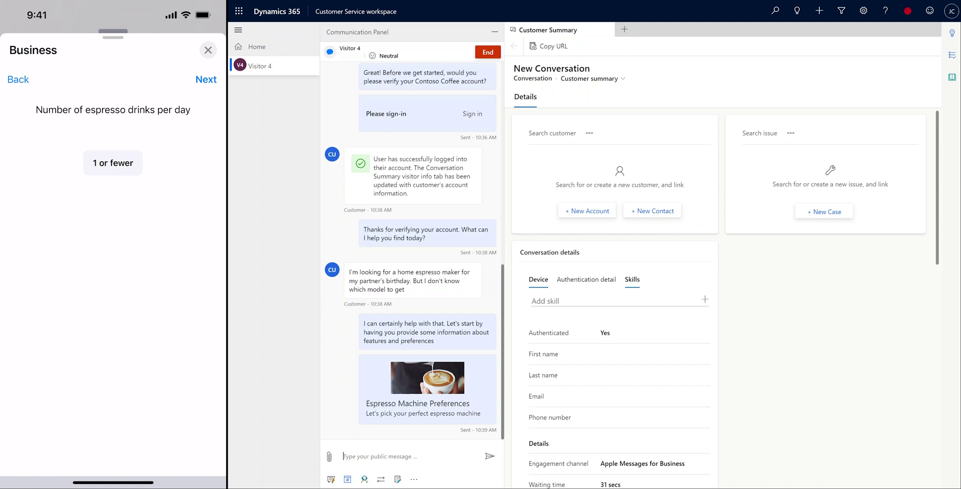
left_click(113, 163)
scroll(113, 427, "down", 2)
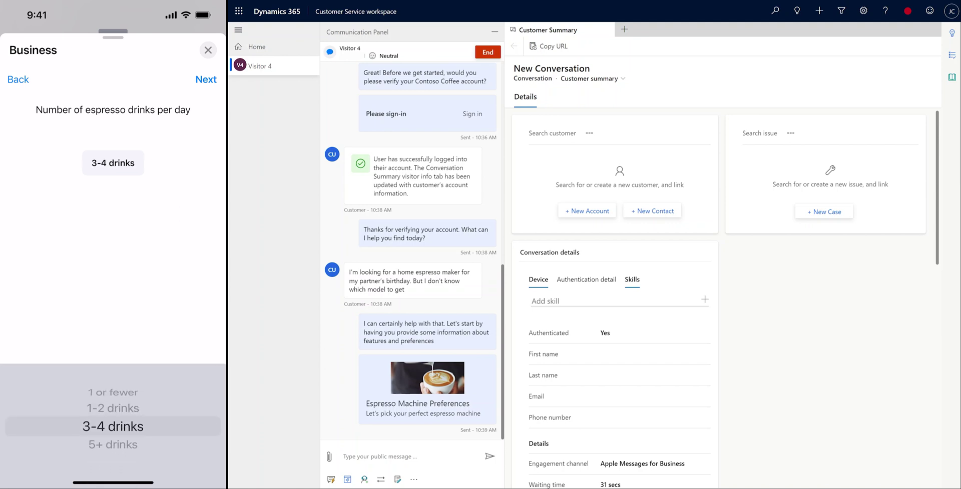
left_click(205, 79)
- Select Steam wand, Pressure control, Temperature control and Programmable as the preferred features
left_click(112, 194)
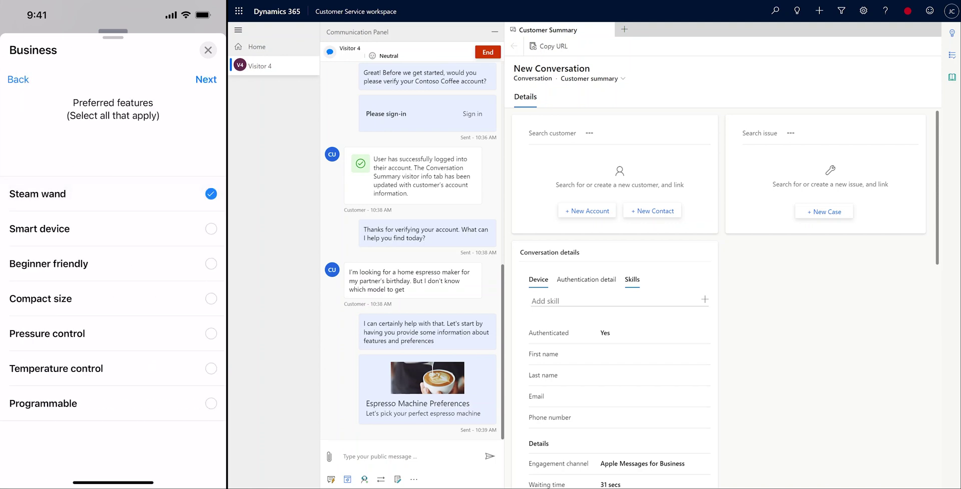
left_click(47, 334)
left_click(56, 369)
left_click(43, 404)
left_click(206, 80)
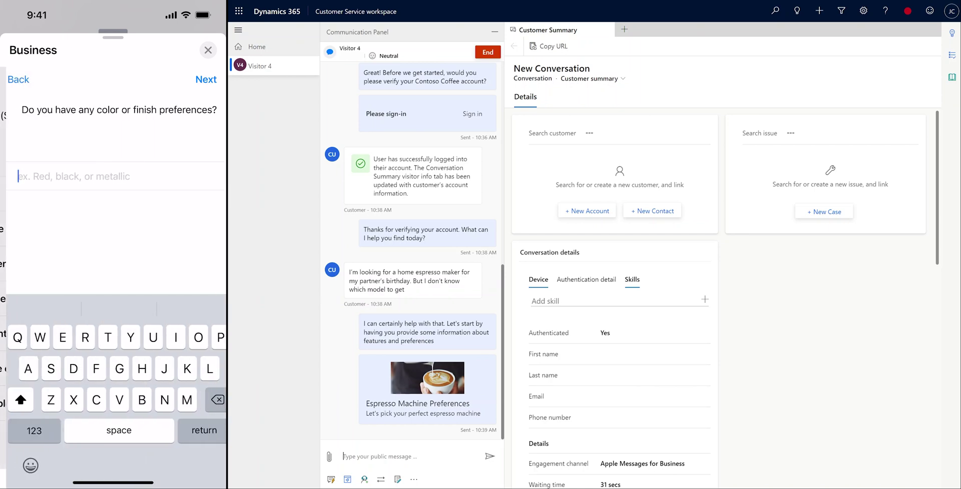
- Enter Red as the color preference, leave the additional comments empty, and submit the reviewed form
type("Red")
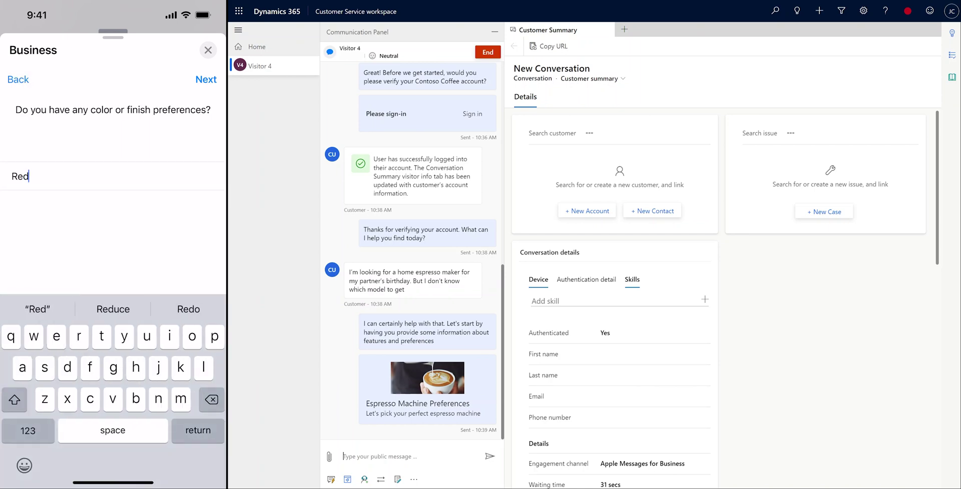
left_click(206, 79)
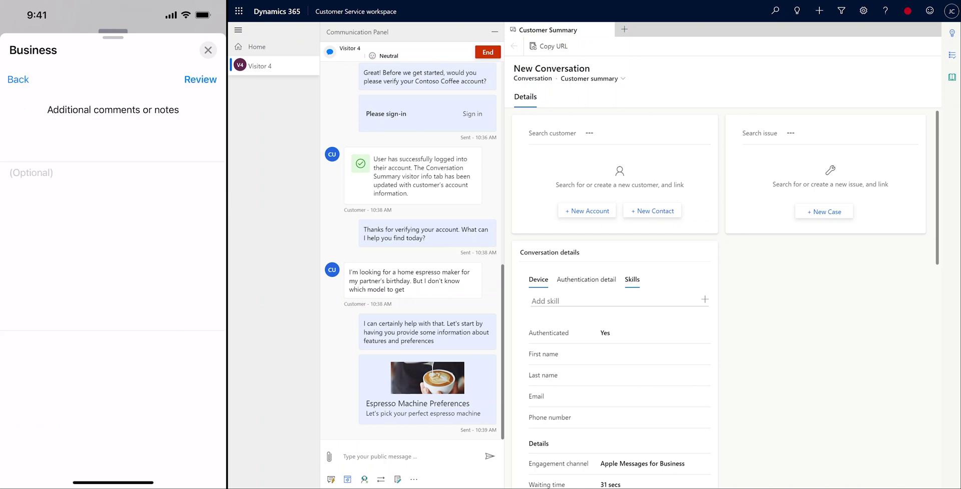
left_click(200, 80)
left_click(203, 79)
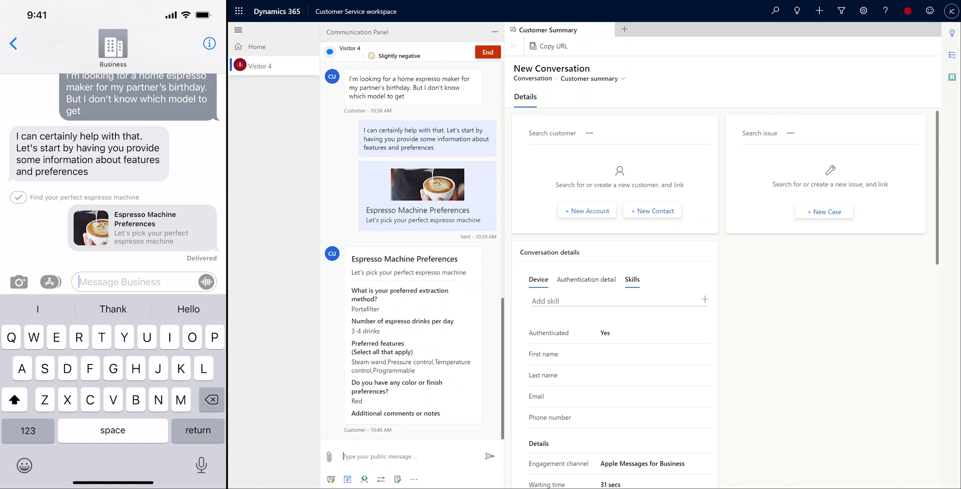
- Send the customer the quick reply "One moment while I take a look. I'll get back to you shortly"
type("/q")
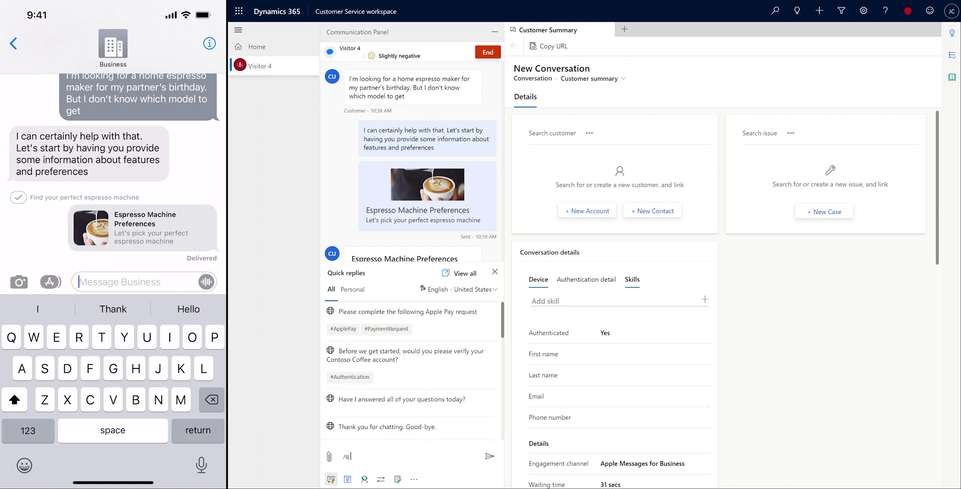
type(" one")
left_click(411, 399)
left_click(489, 456)
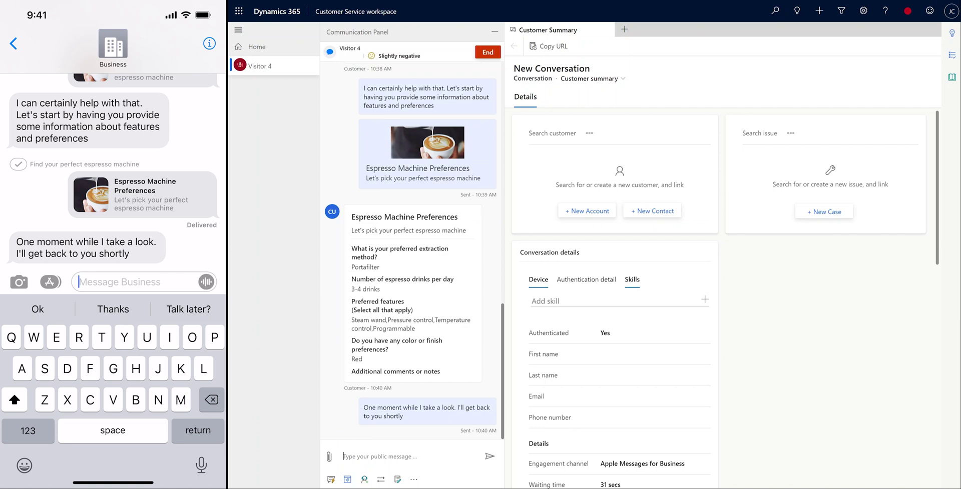
- Find the Meet the Crema Cafe rich message by searching for "cre" and open its preview
type("/rm")
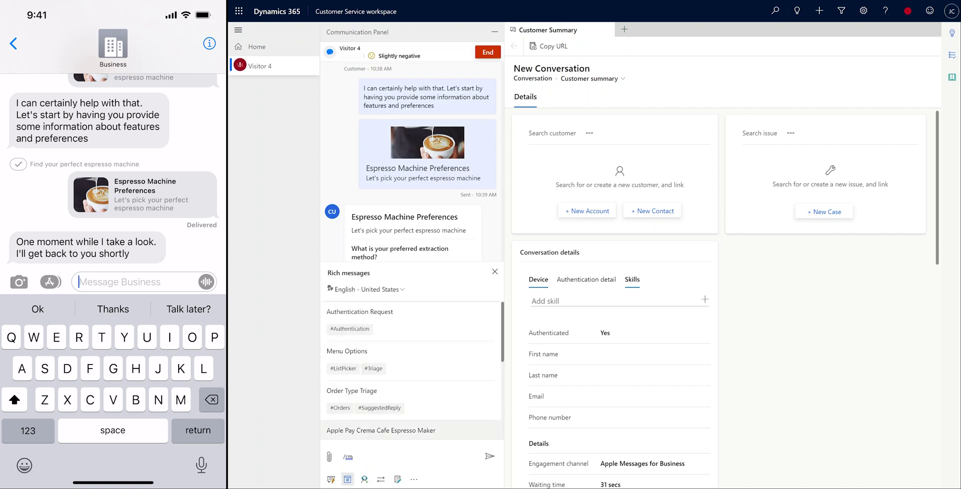
type(" cre")
left_click(411, 420)
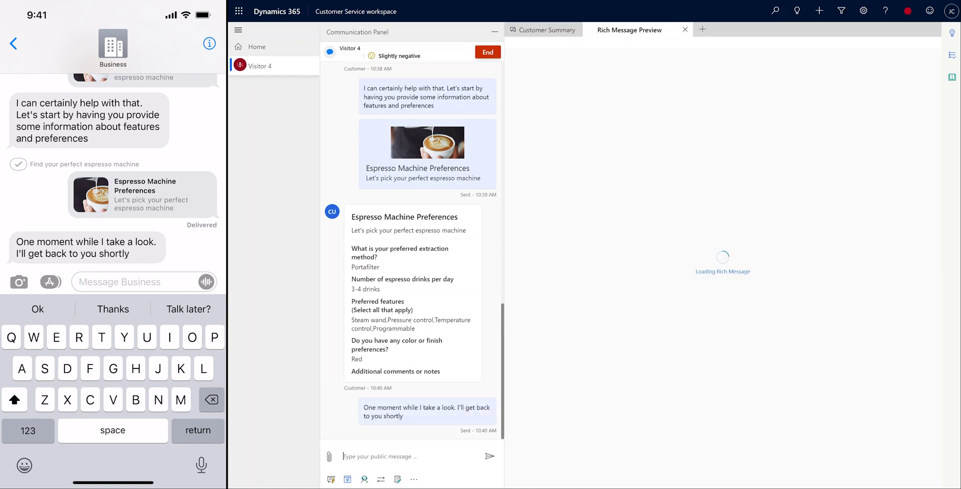
type("/q  like")
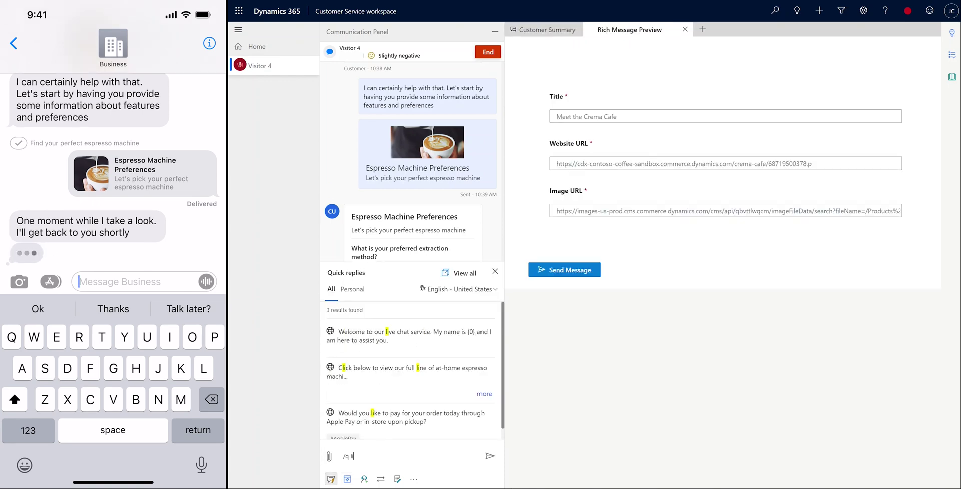
key("BackSpace")
key("BackSpace")
key("BackSpace")
key("BackSpace")
key("BackSpace")
key("BackSpace")
key("BackSpace")
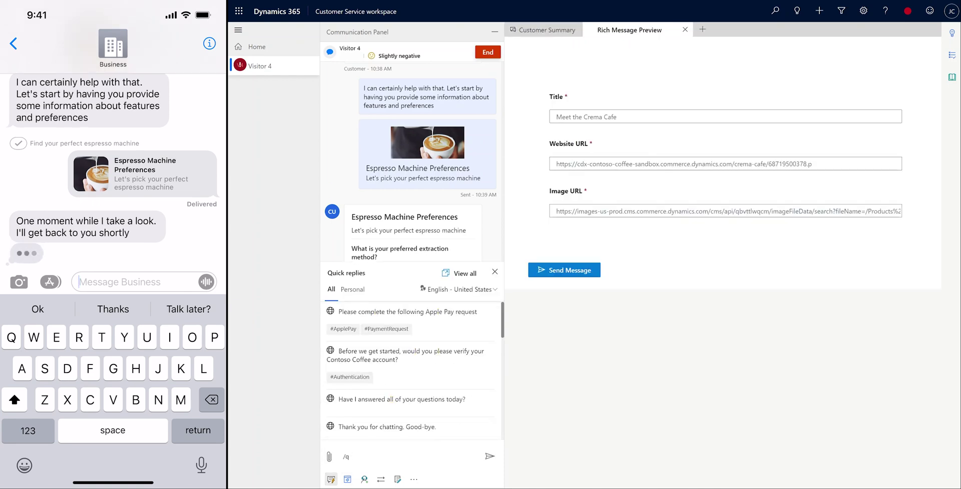
- Send "Thanks for waiting, I think you will like this one" with the Meet the Crema Cafe message, and love the text as the customer
type("Thanks for waiting, I think you will like this one")
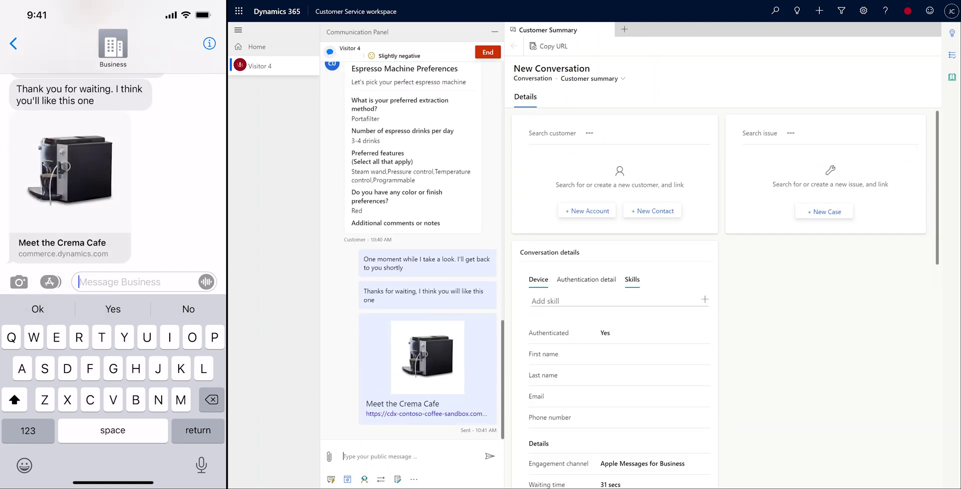
left_click(70, 170)
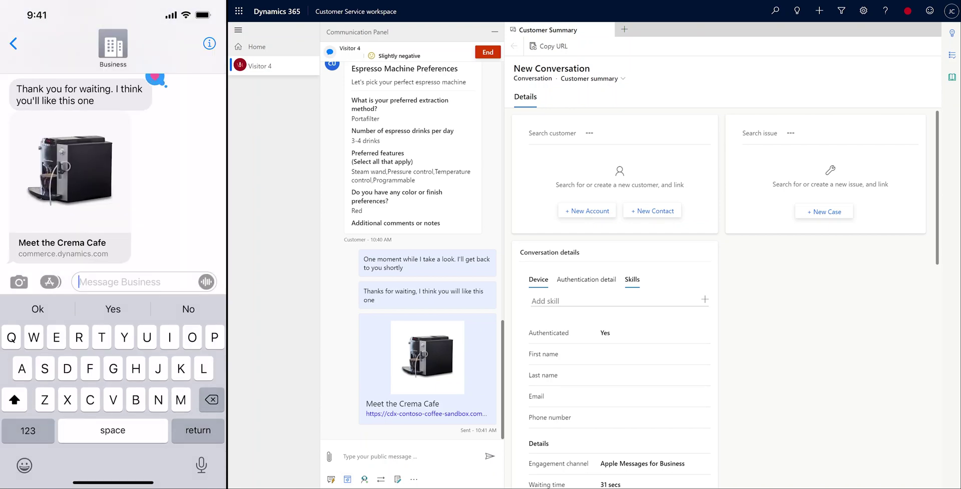
- Find the quick reply about viewing the full line of at-home espresso machines and insert it into the reply
type("/q find")
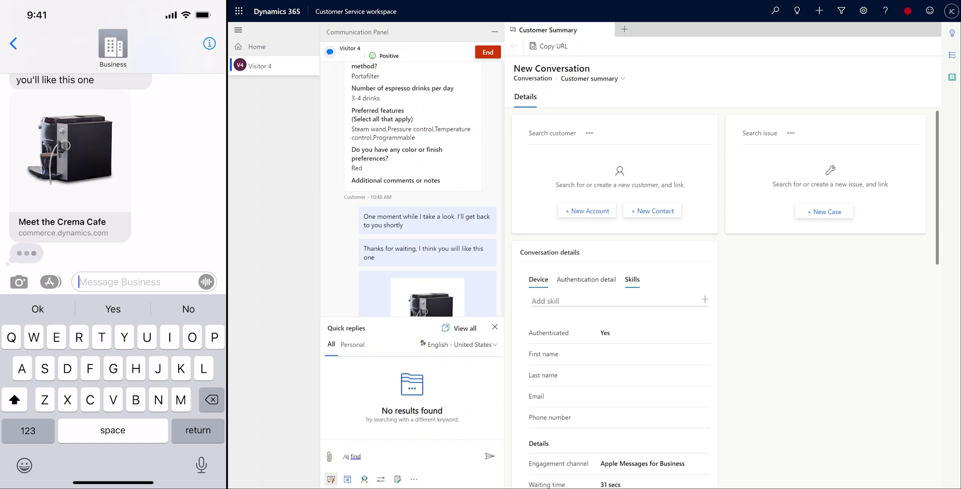
key("BackSpace")
key("BackSpace")
key("BackSpace")
key("BackSpace")
type("at")
left_click(403, 398)
- Reword the start of the at-home espresso machines reply to "You can also click" and send it
left_click(347, 431)
key("BackSpace")
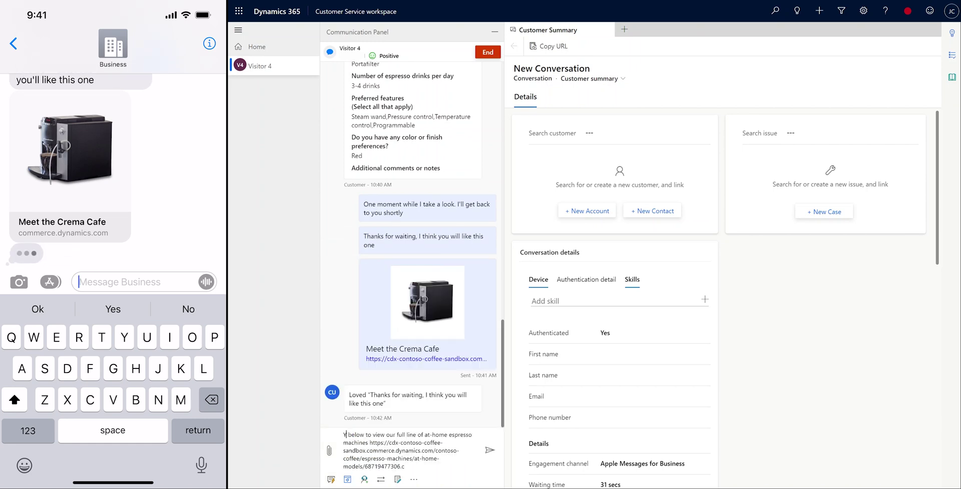
type("You can also click")
key("Return")
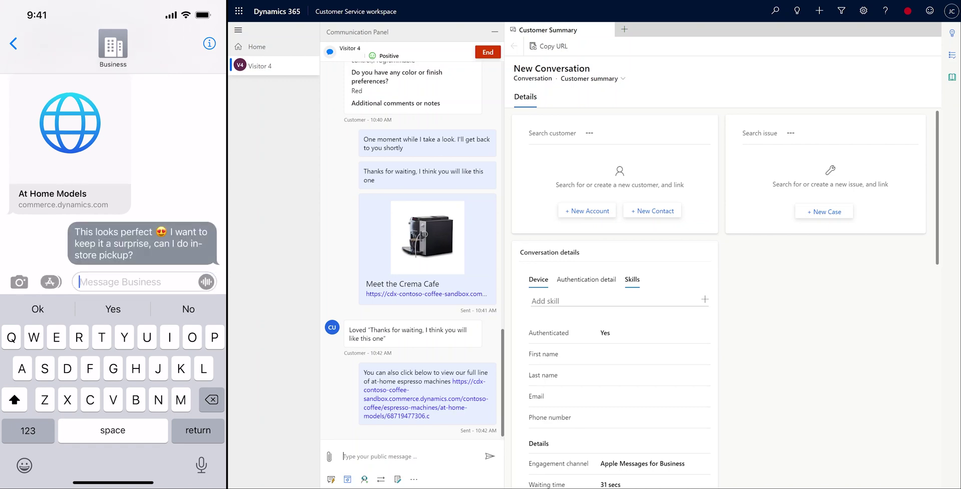
- Ask the customer "When would you like to pick it up?" and answer from the phone with "Sometime after work next week"
type("When would you like to pick it up?")
key("Return")
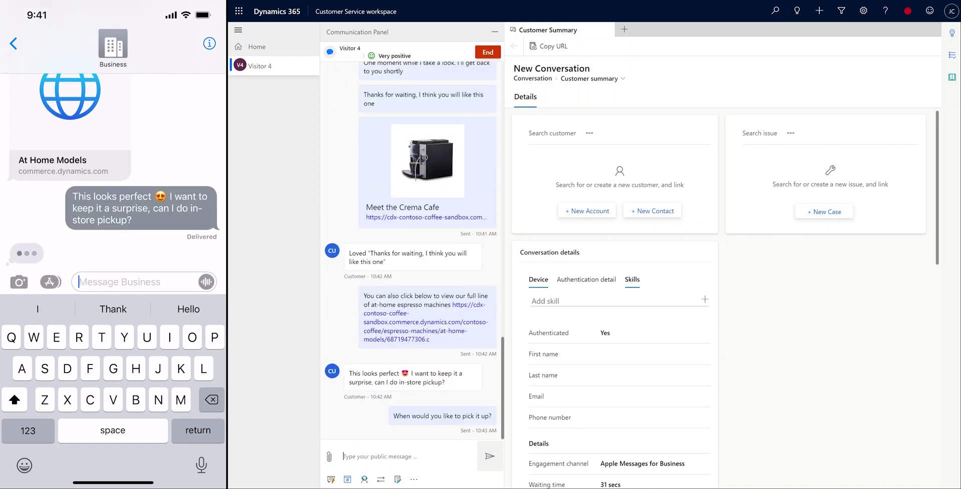
type("Q3")
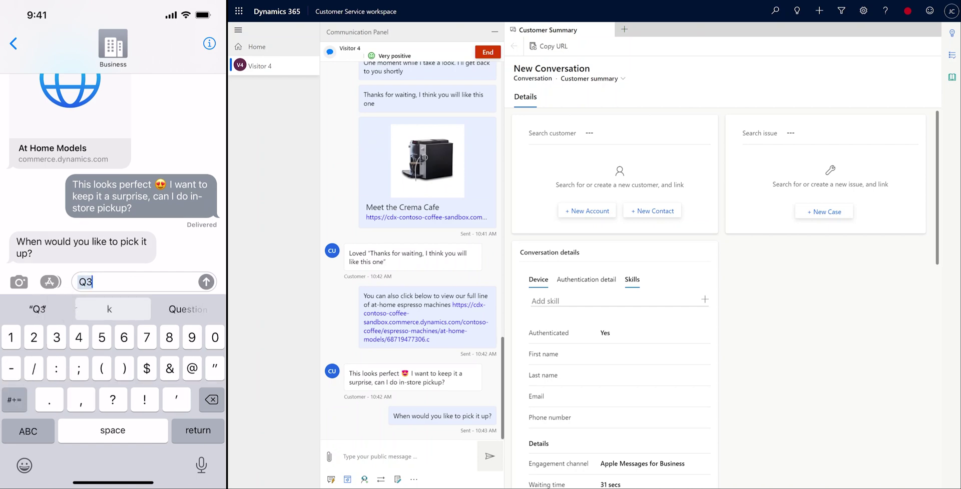
type("Sometime after work next week")
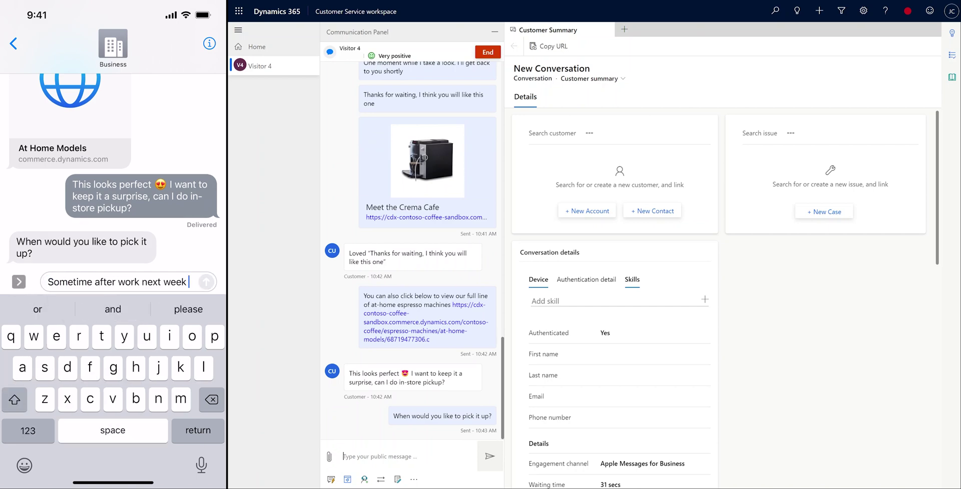
key("Return")
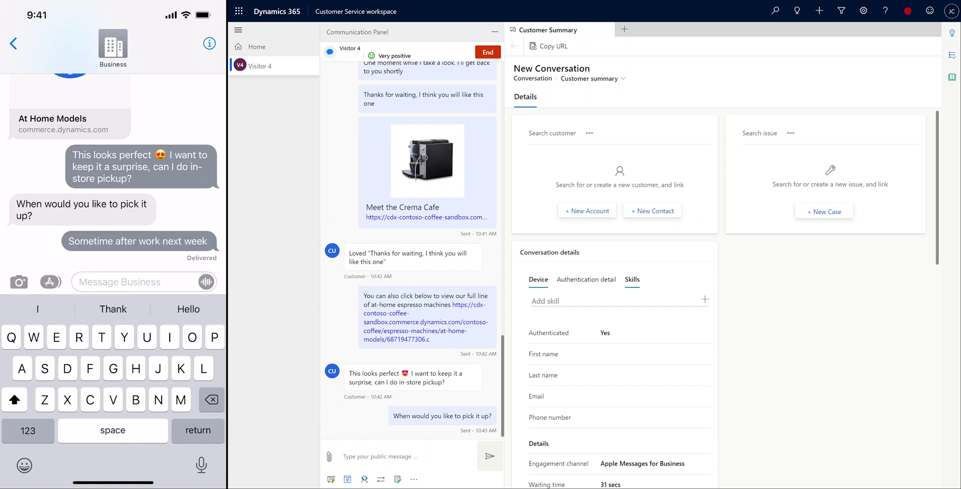
- Send the customer the message "One moment while I check the store's availability"
type("One moment while I ch")
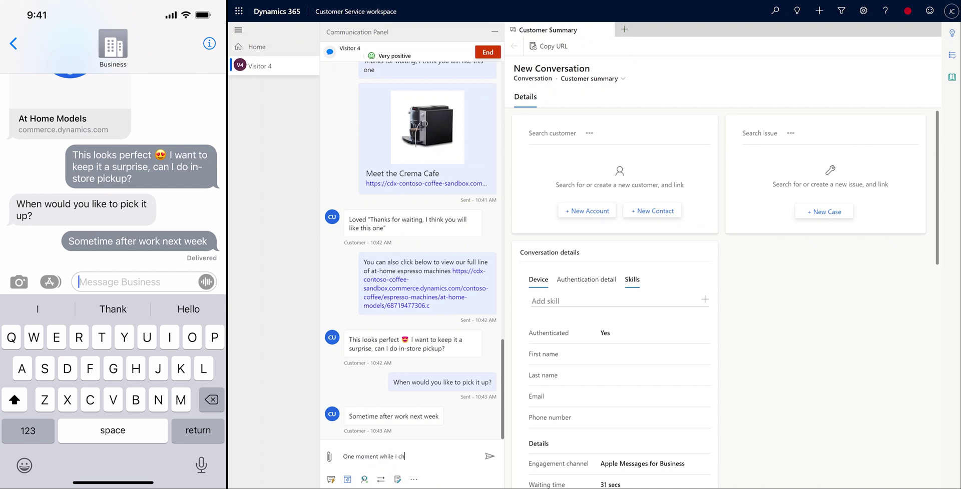
type("eck the store's availa")
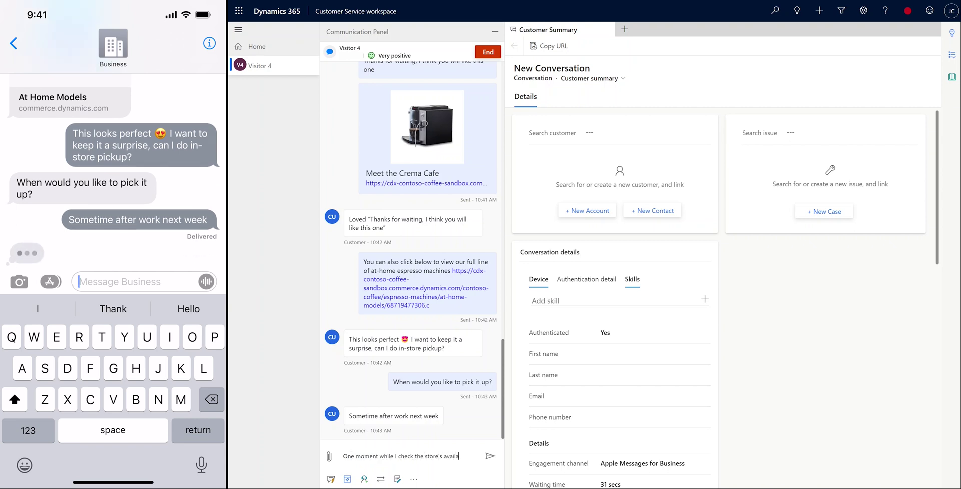
type("bilities")
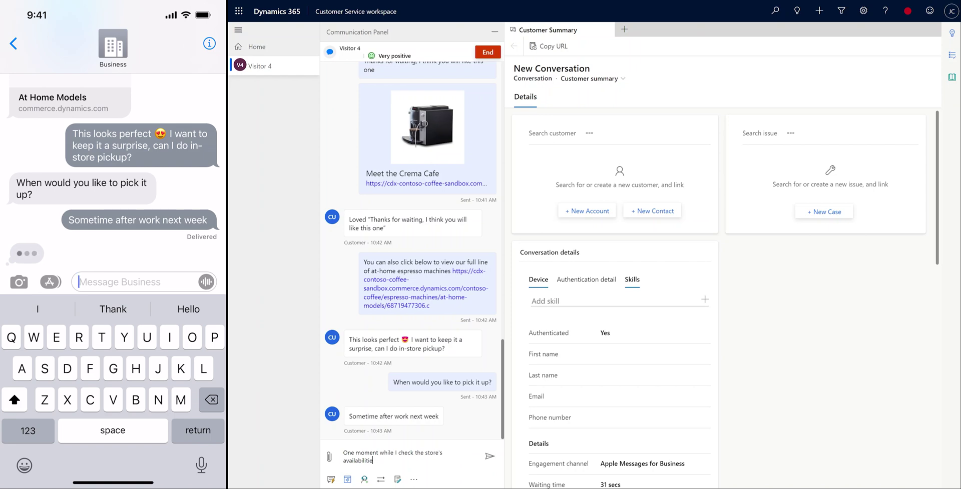
key("BackSpace")
type("y")
key("Return")
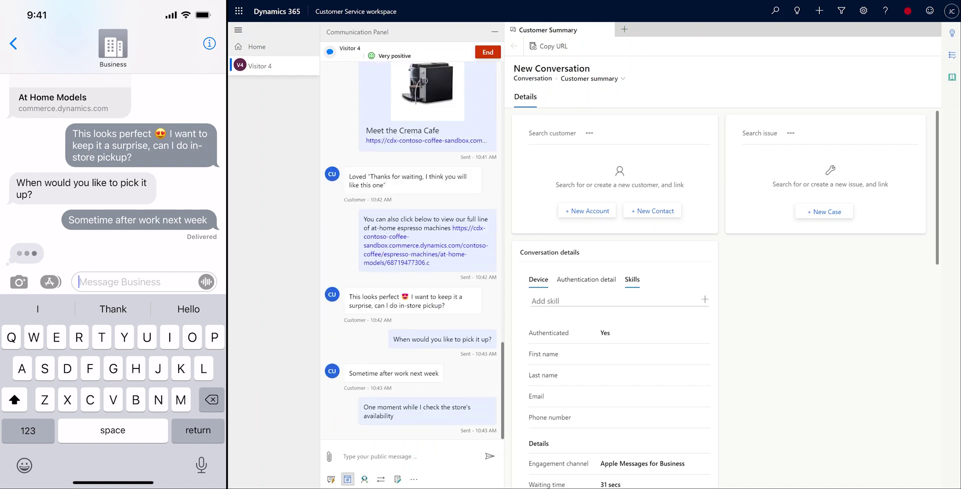
- Open the In-Store Pickup Redmond rich message, review its dates and time slots, and send it to the customer
type("/rm pick")
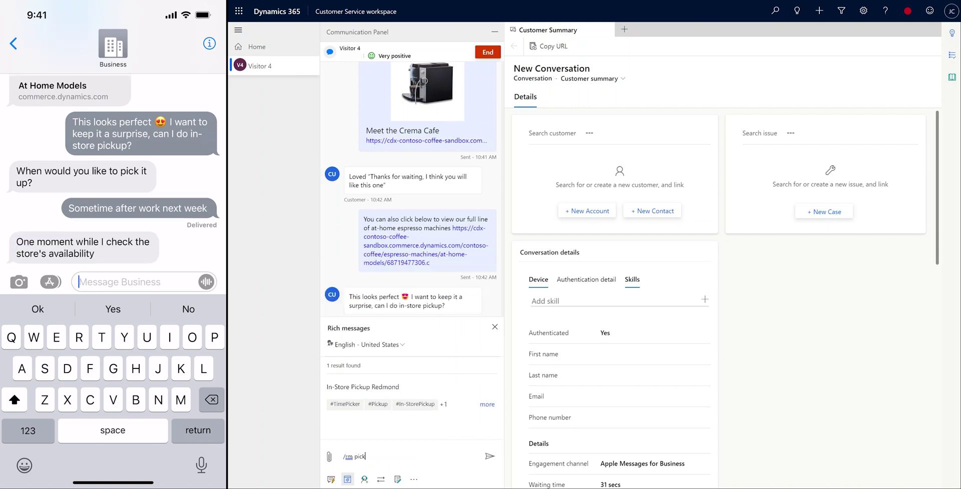
key("Return")
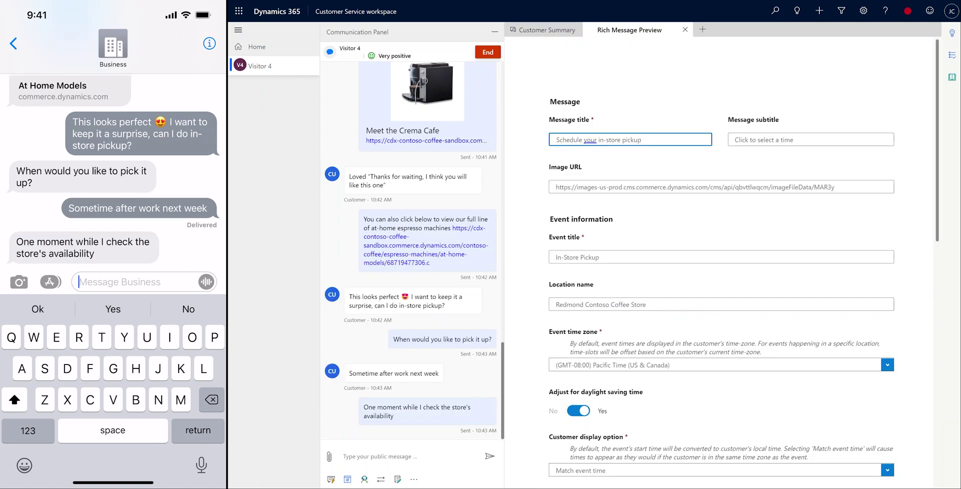
scroll(720, 264, "down", 10)
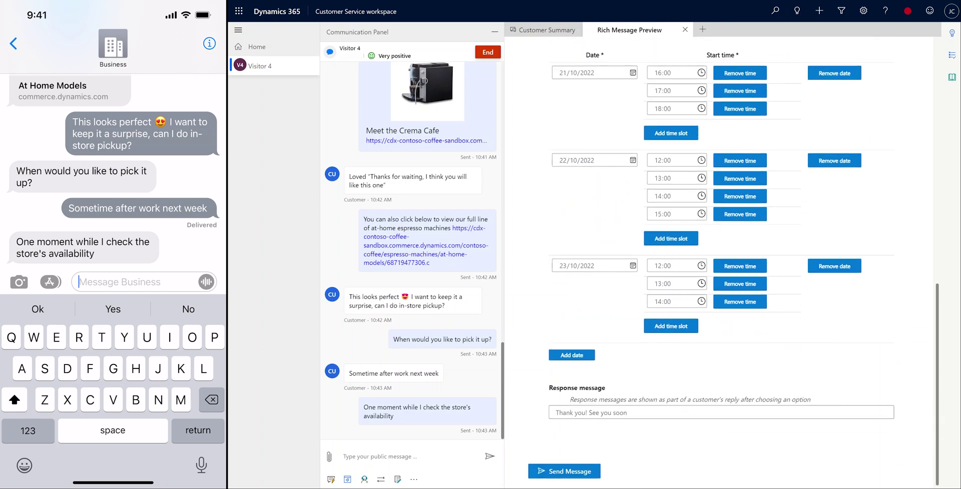
scroll(721, 265, "up", 10)
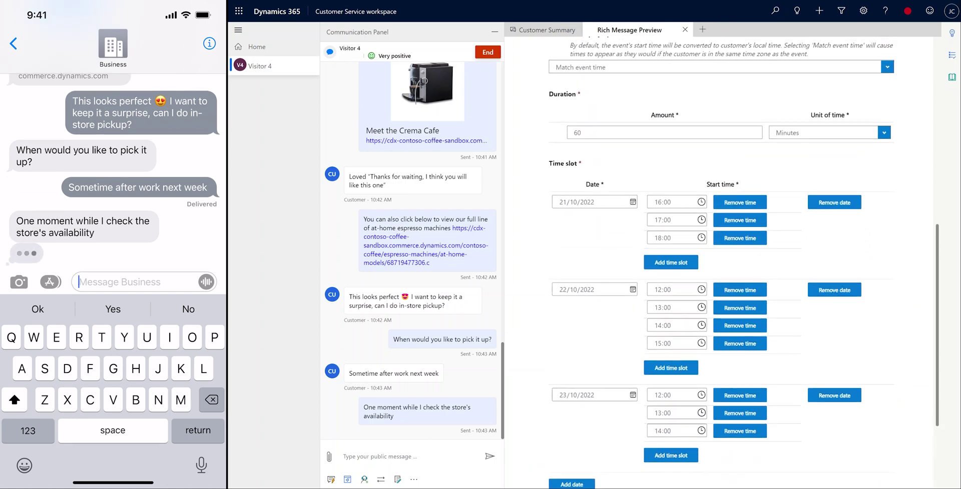
scroll(721, 265, "down", 8)
scroll(720, 264, "down", 1)
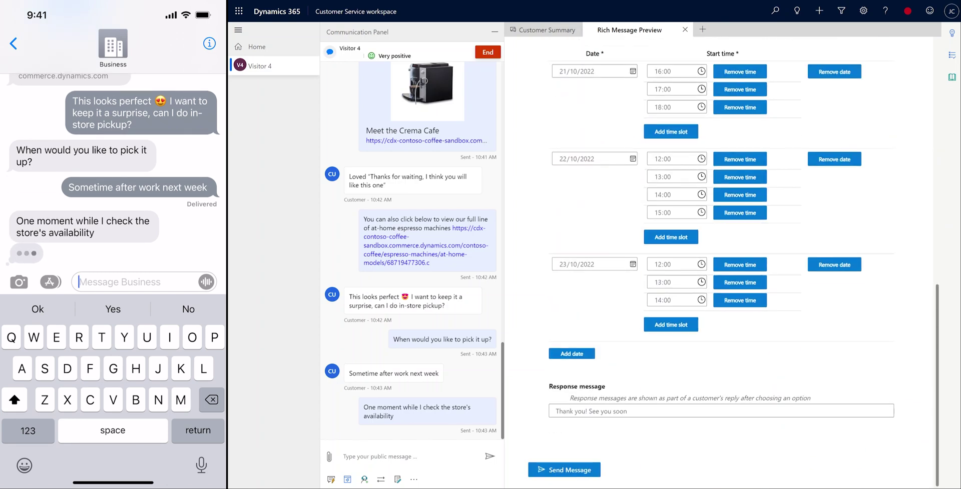
left_click(564, 469)
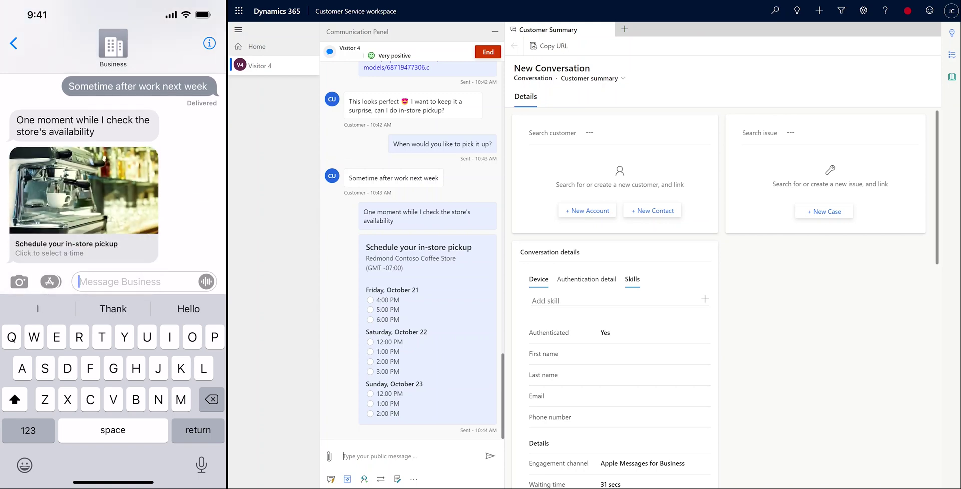
- As the customer, choose Saturday, October 22 at 3:00 PM for the in-store pickup and send the selection
left_click(195, 276)
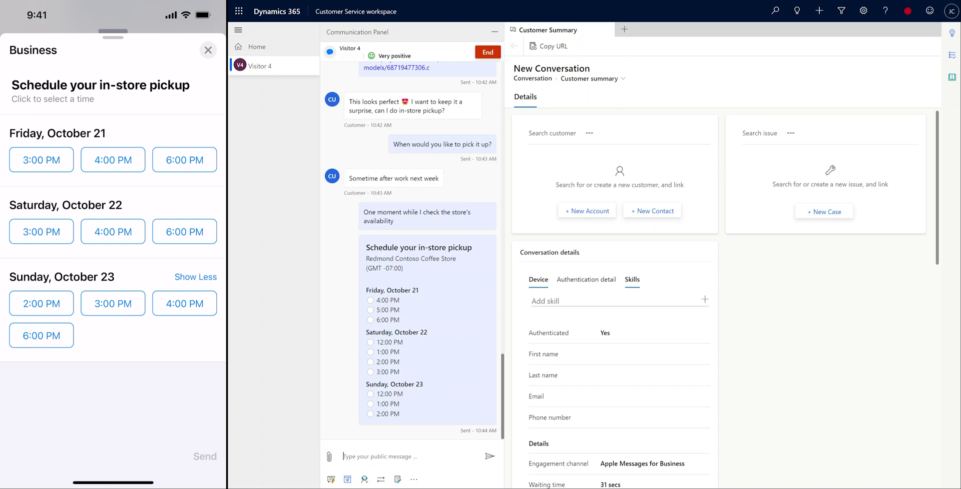
left_click(41, 232)
left_click(205, 457)
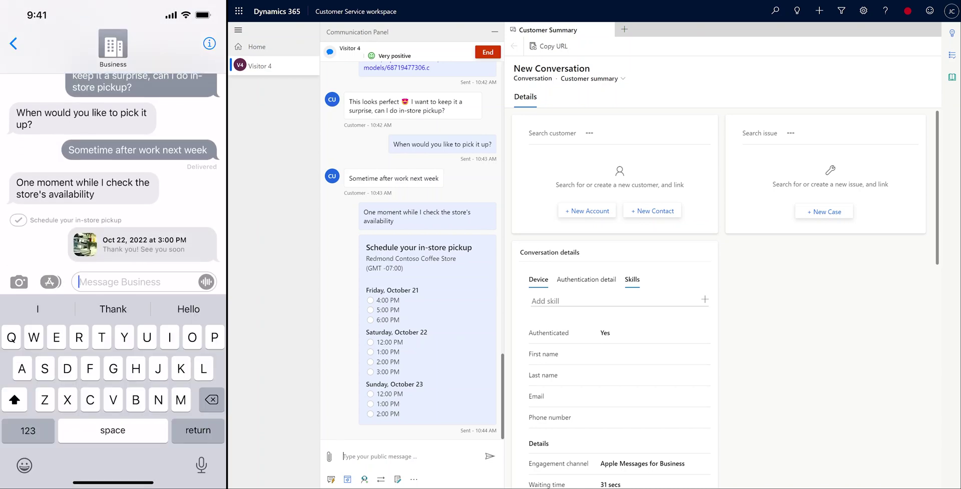
- Send "Great, we've got you on the pickup schedule" and the quick reply asking whether to pay today through Apple Pay or in-store upon pickup
type("Great, we've got you on the pickup schedule")
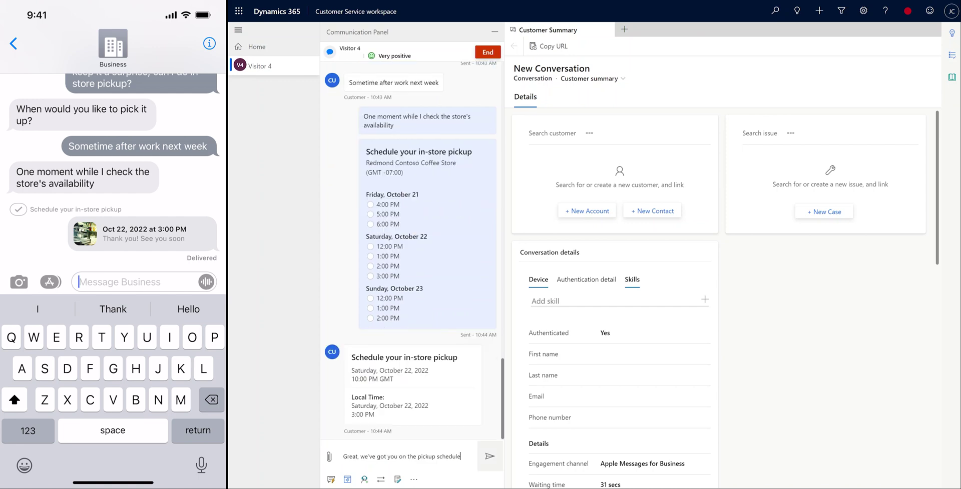
key("Return")
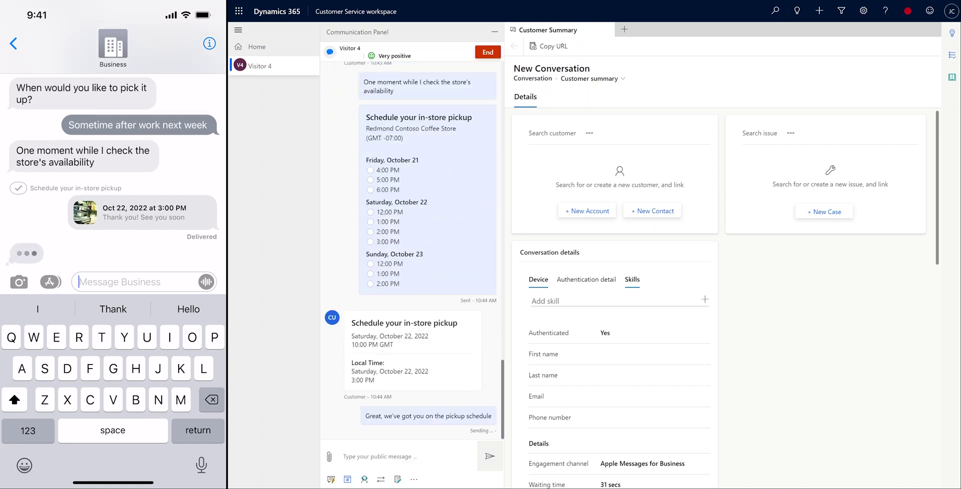
type("/q")
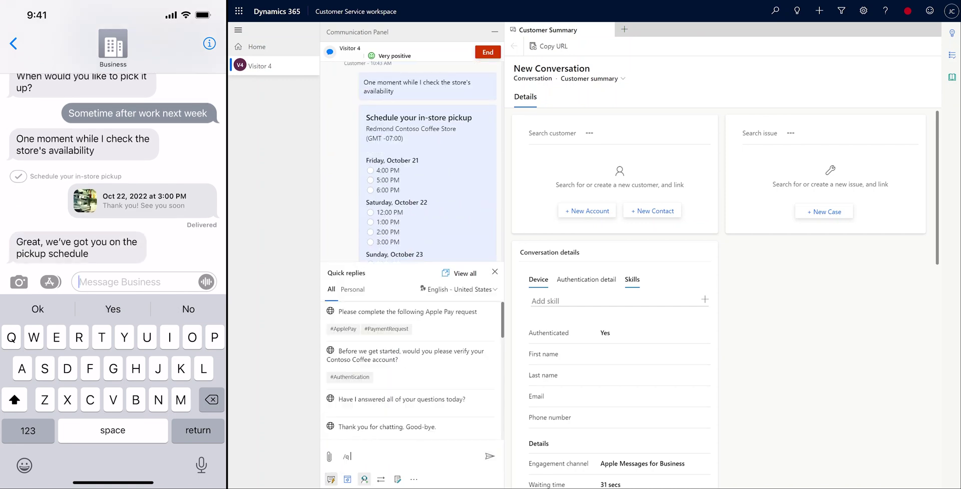
type(" pay")
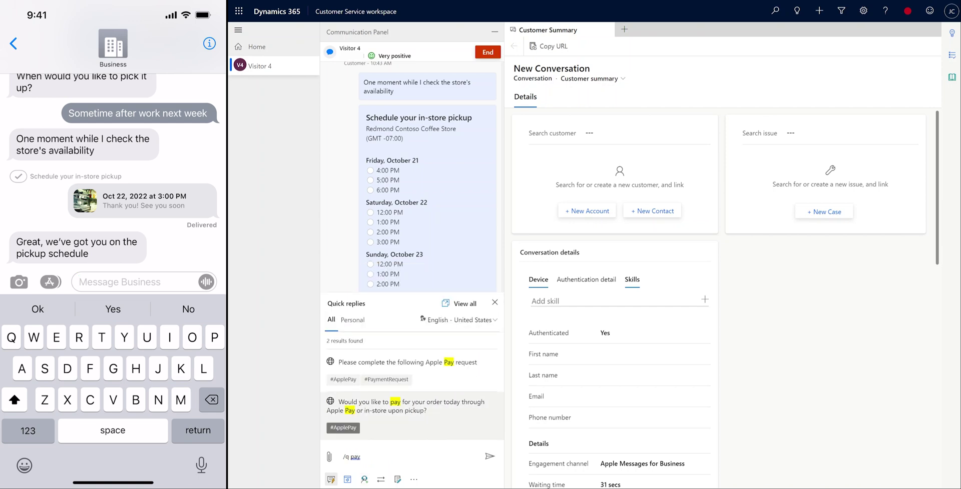
key("Return")
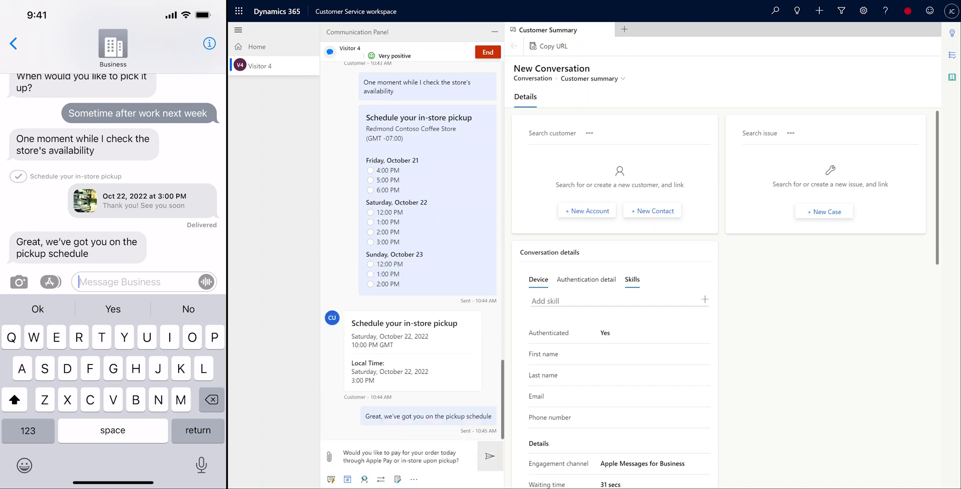
key("Return")
- Reply to the payment question as the customer with "Let's take care of it today"
type("Q4")
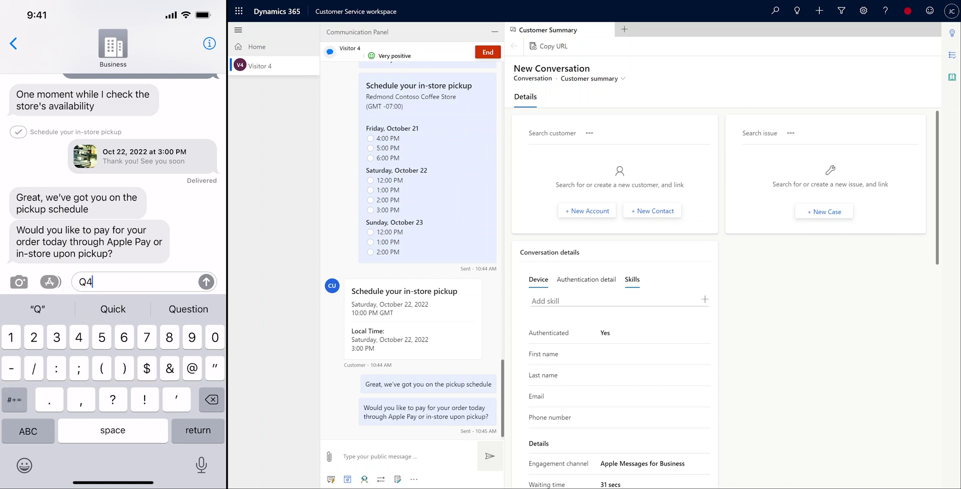
key("BackSpace")
type("Let's take care of it today")
key("Return")
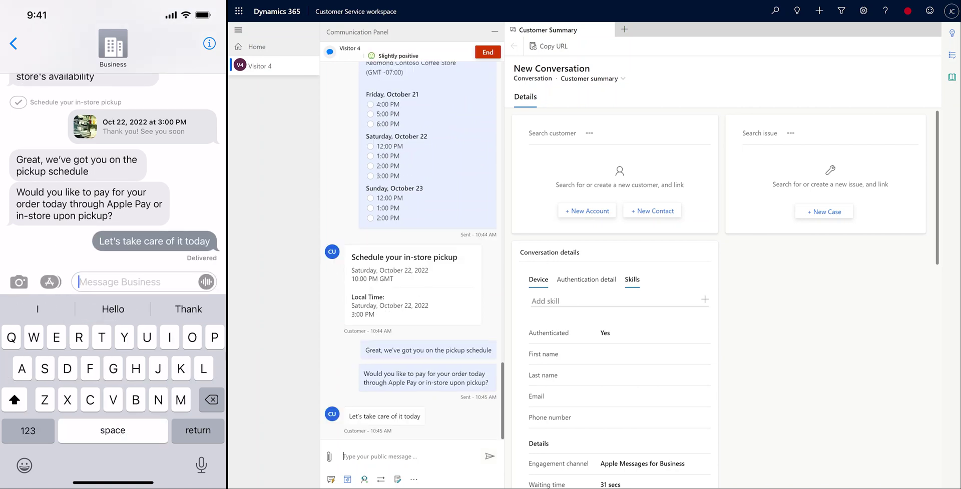
- Send the "Purchase your Crema Cafe Espresso Machine" rich message to the customer and pay it as the customer with Apple Pay
left_click(347, 479)
left_click(411, 430)
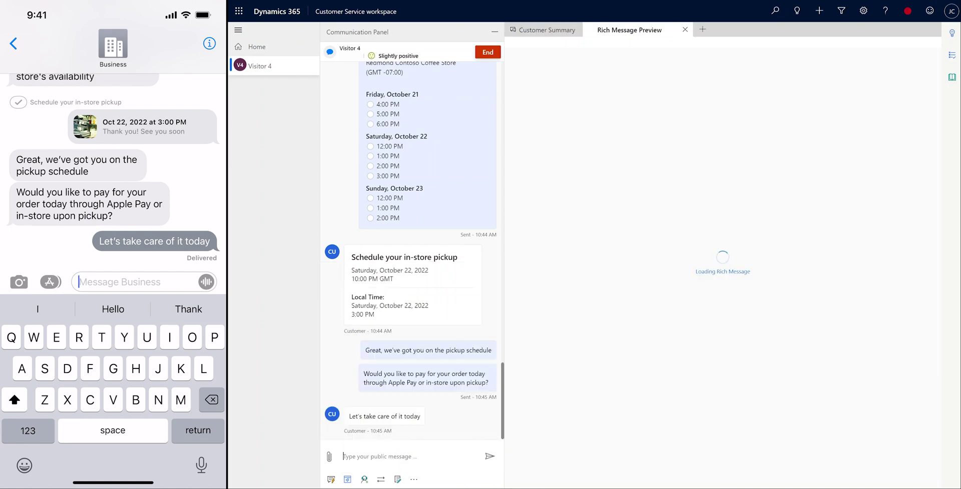
left_click(563, 346)
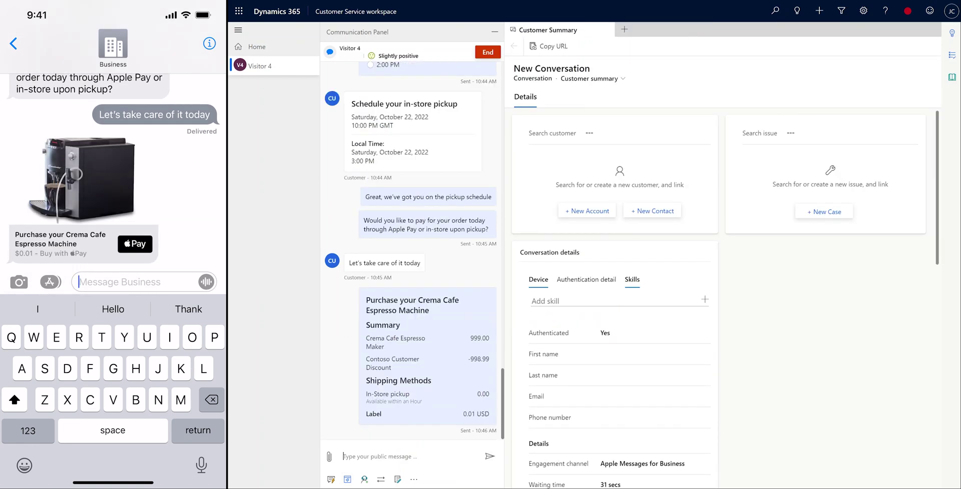
left_click(134, 244)
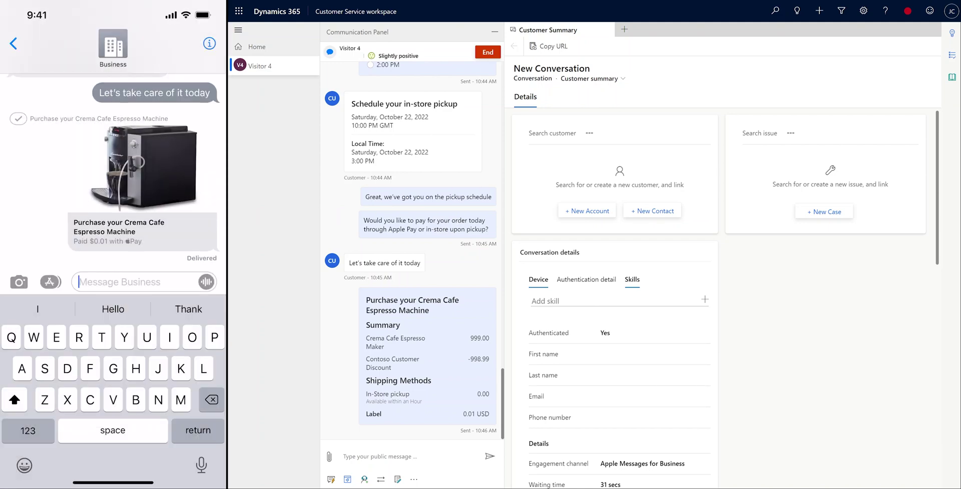
- Send the quick reply thanking the customer for the purchase, along with the receipt file Demo Receipt_Invoice_PDF.pdf
type("/q ")
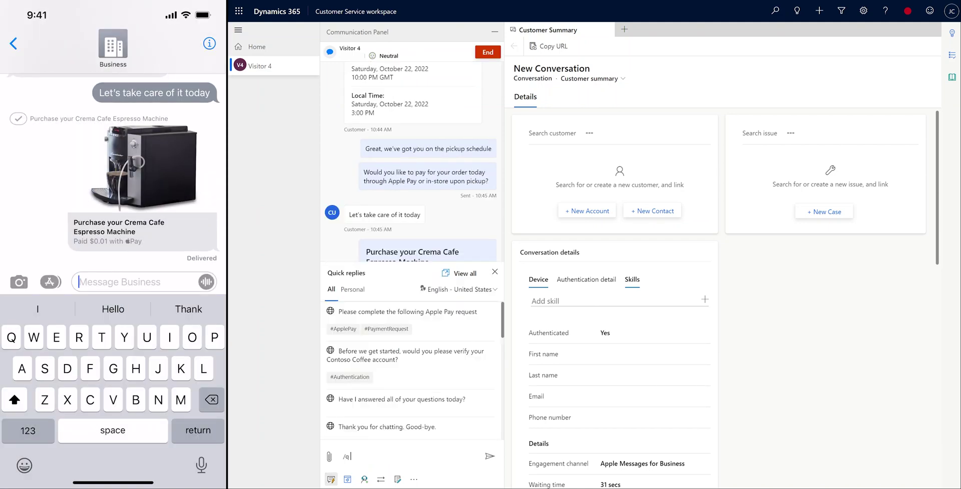
type("pur")
left_click(411, 400)
left_click(489, 456)
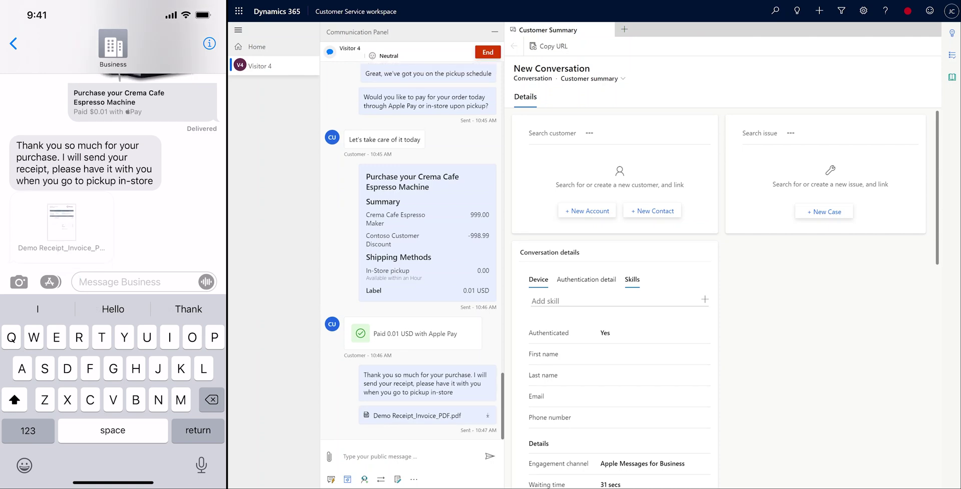
- As the customer, open the received Demo Receipt_Invoice_PDF, view the invoice, and return to the conversation
left_click(61, 223)
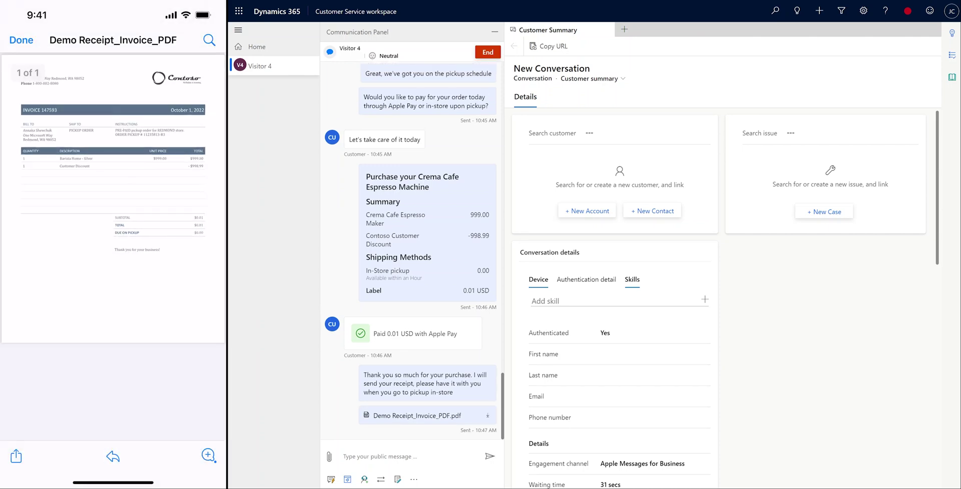
left_click(21, 40)
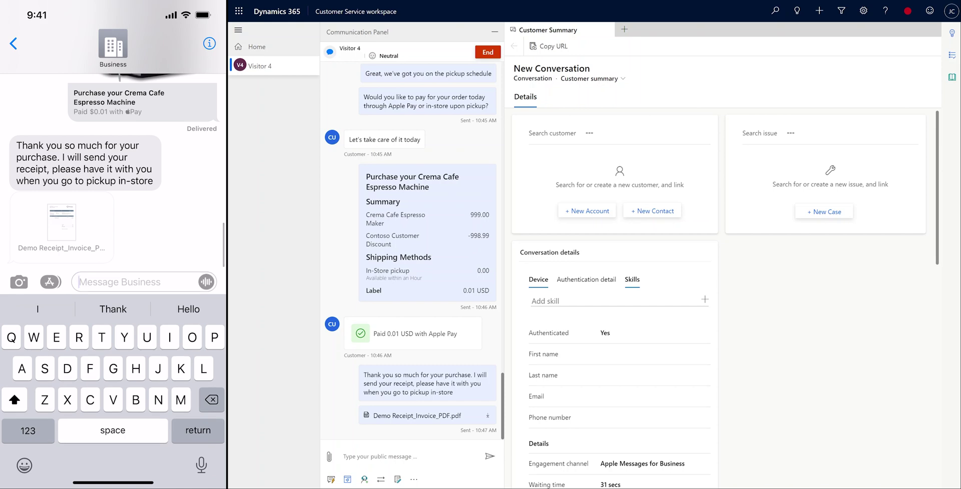
- Send "And here is the model you purchased if you want to find the best spot in your kitchen for the real thing"
type("And here is the model you purchased if you want to find the best spot in your kitchen for the real thing")
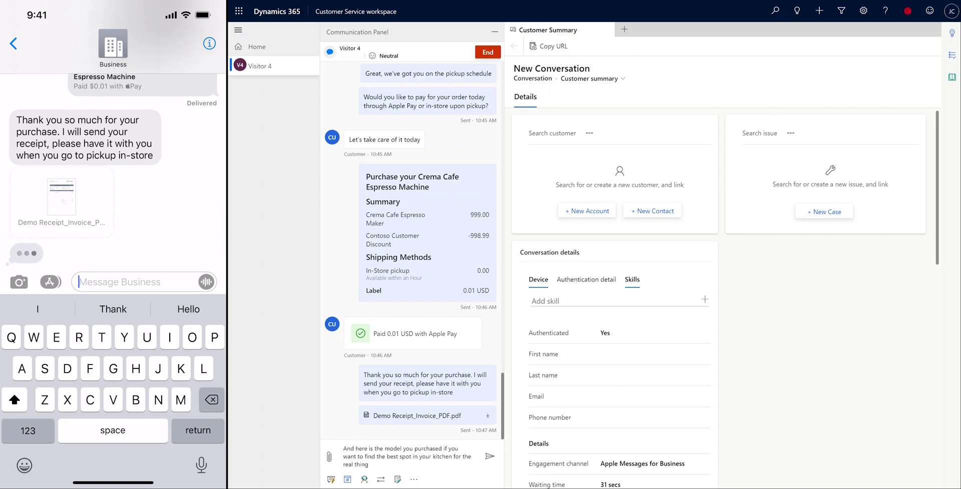
key("Return")
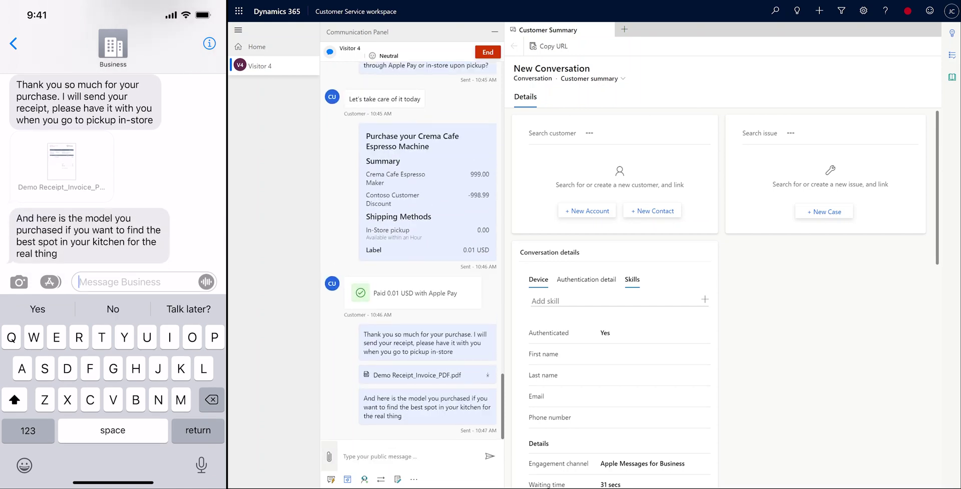